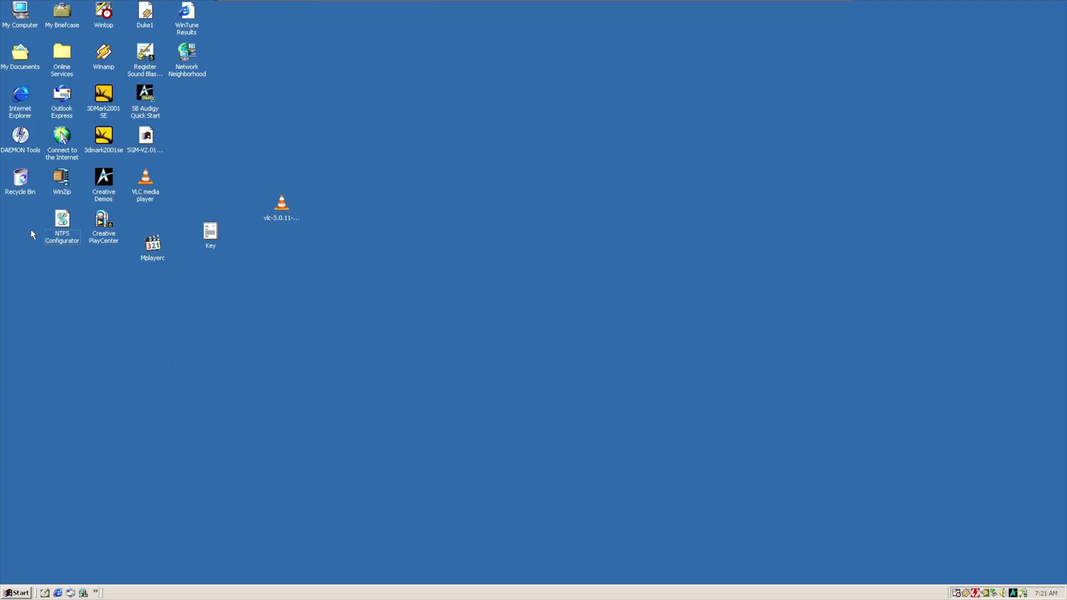
# Turn on automatic arrangement of the desktop icons.
pyautogui.rightClick(43, 317)
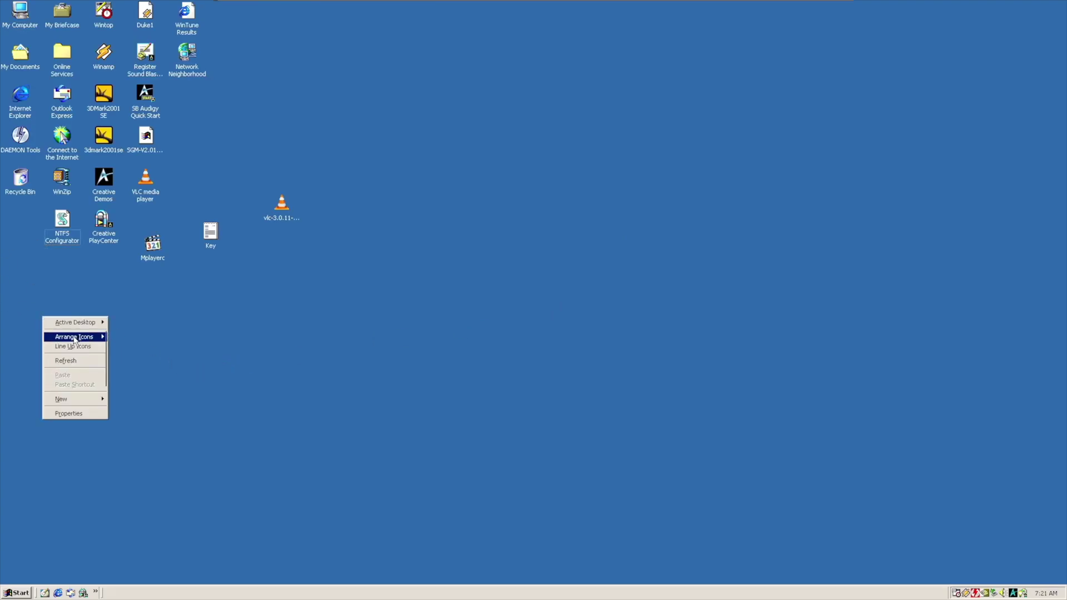
pyautogui.moveTo(87, 336)
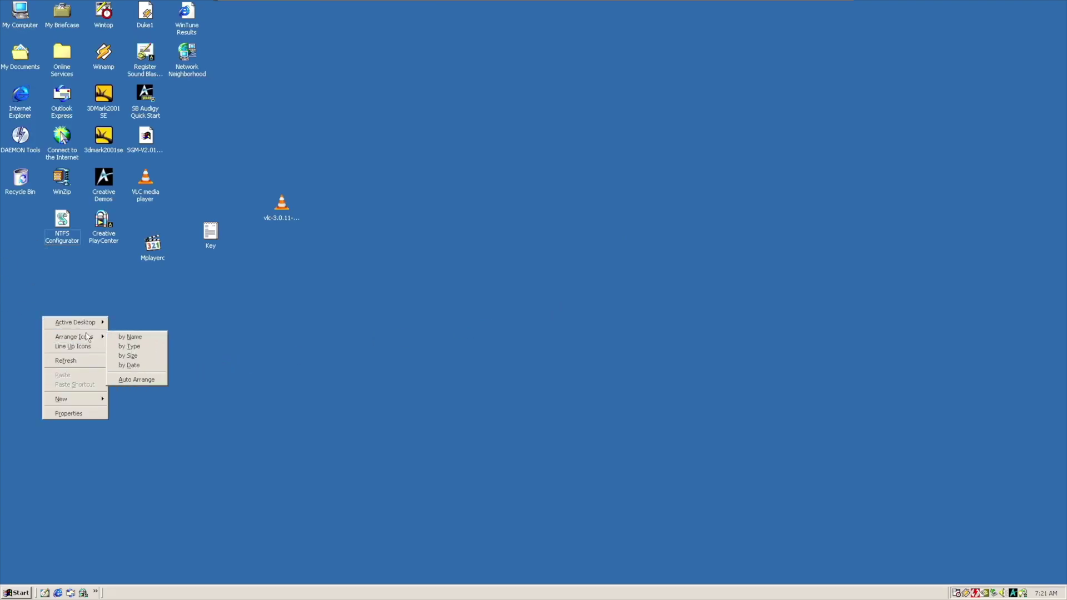
pyautogui.click(135, 380)
# Copy the openGem folder from Removable Disk (D:) to the clipboard.
pyautogui.doubleClick(11, 22)
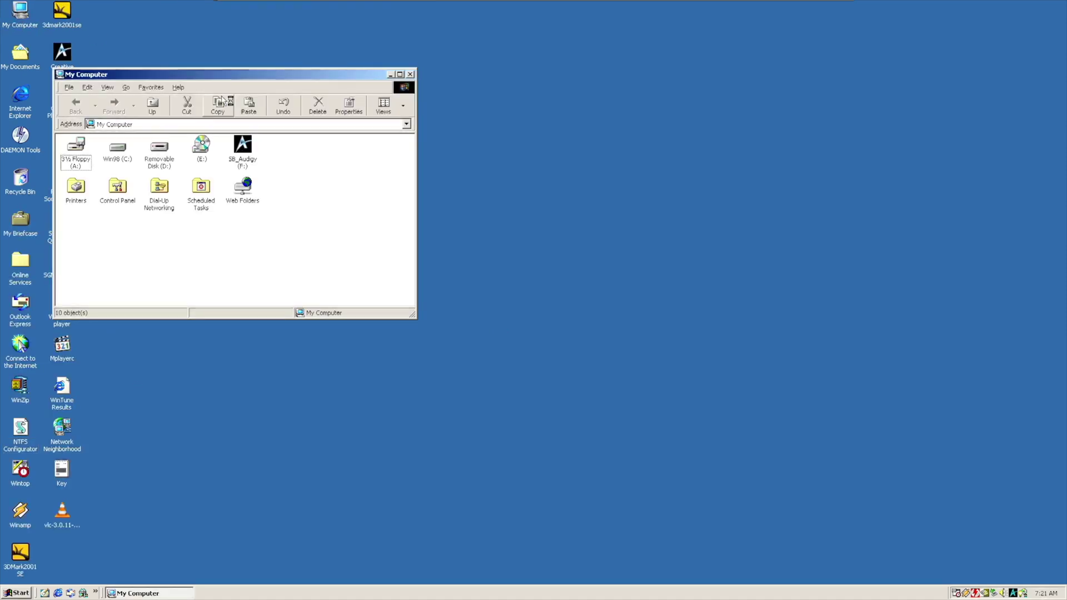
pyautogui.moveTo(254, 76); pyautogui.dragTo(434, 141)
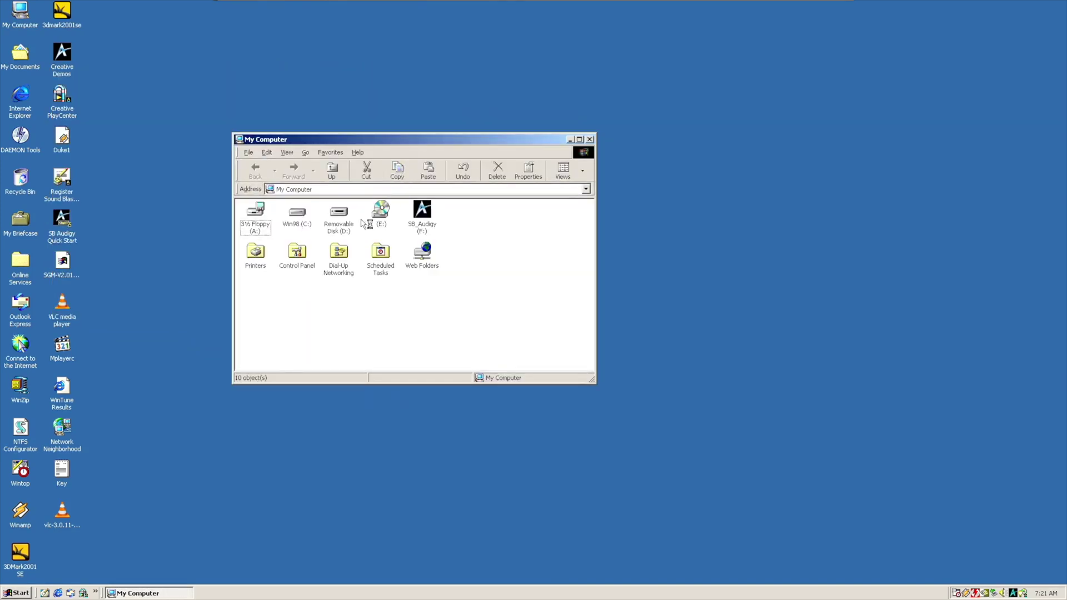
pyautogui.doubleClick(346, 230)
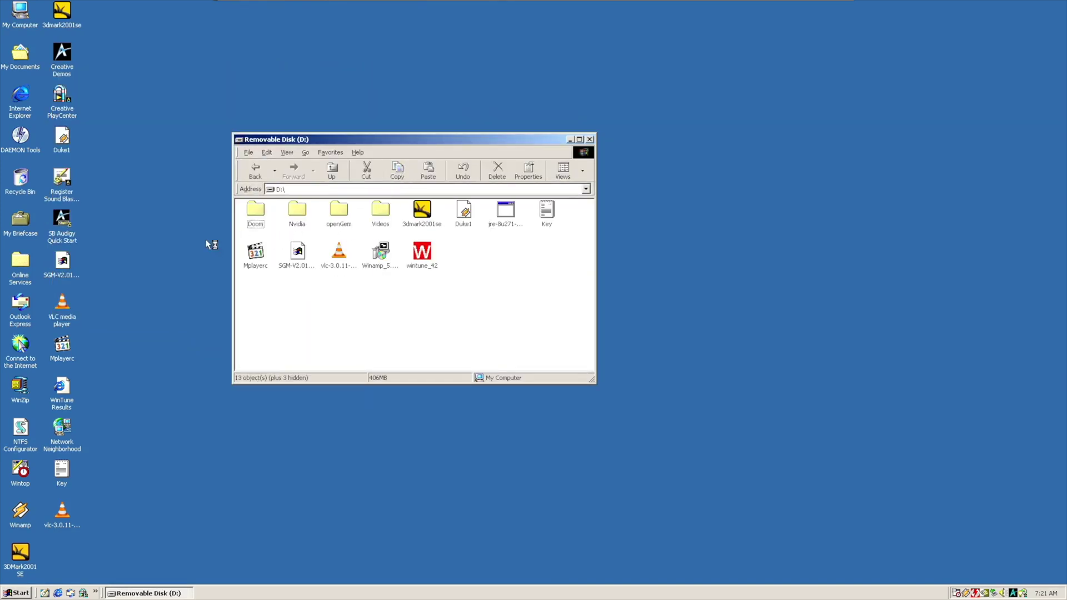
pyautogui.rightClick(335, 207)
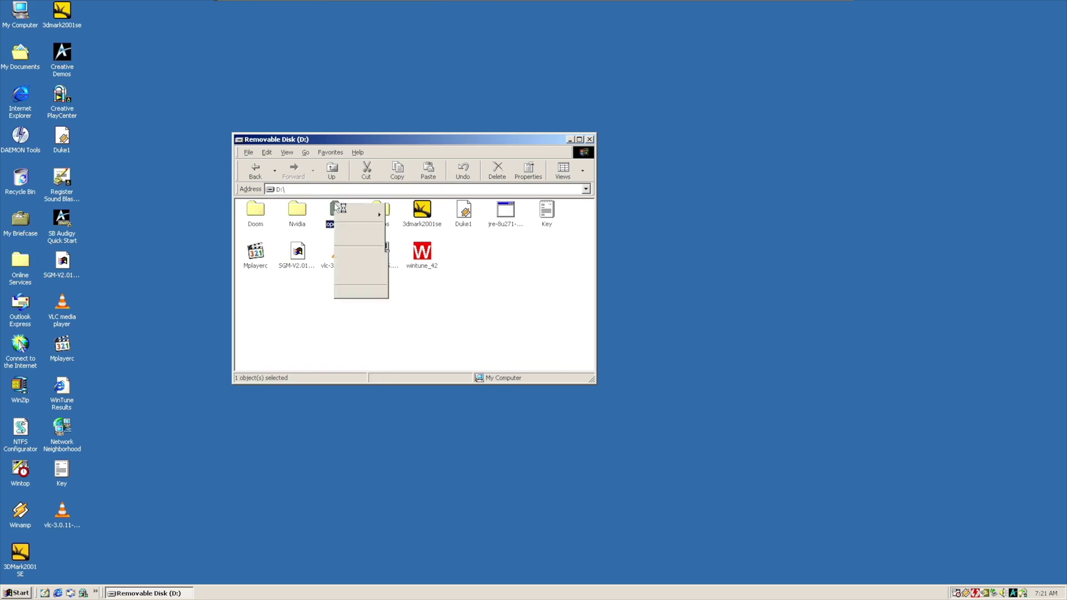
pyautogui.click(349, 356)
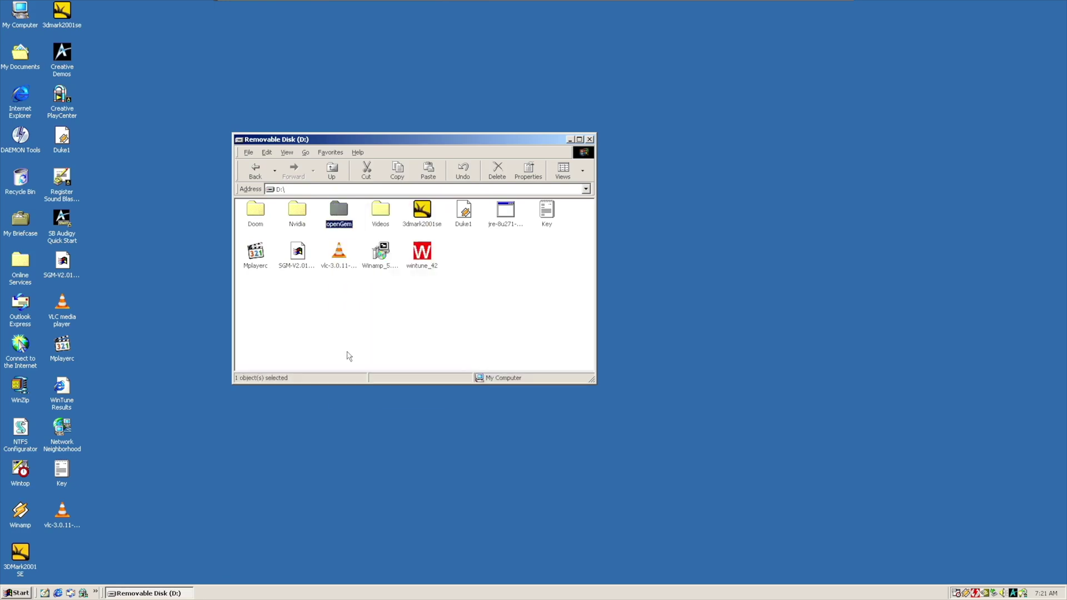
# Paste the copied openGem folder into the root of the Win98 (C:) drive.
pyautogui.click(261, 167)
pyautogui.doubleClick(297, 214)
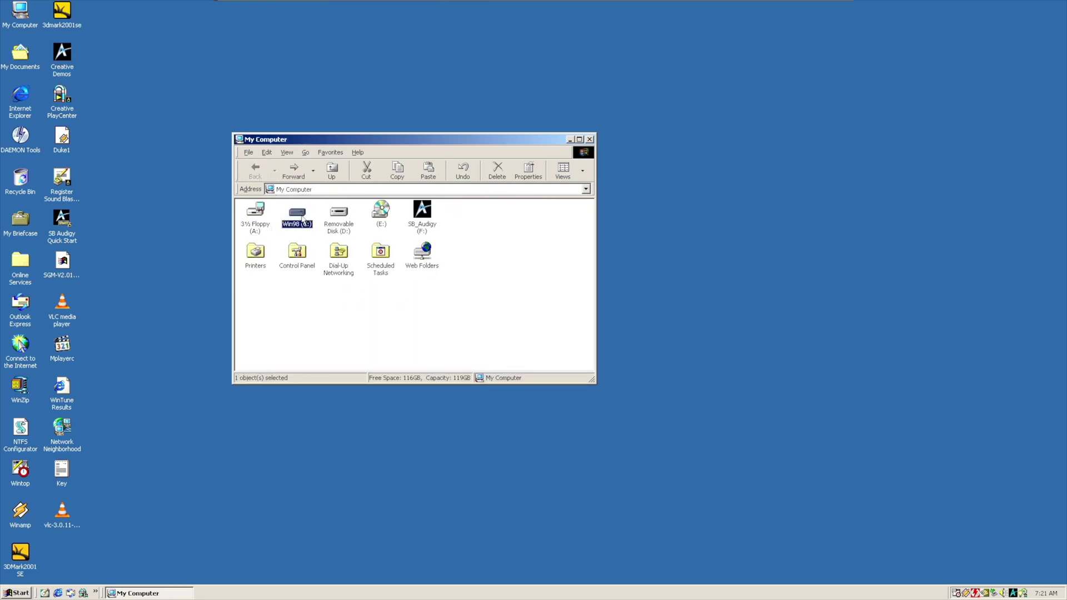
pyautogui.rightClick(373, 319)
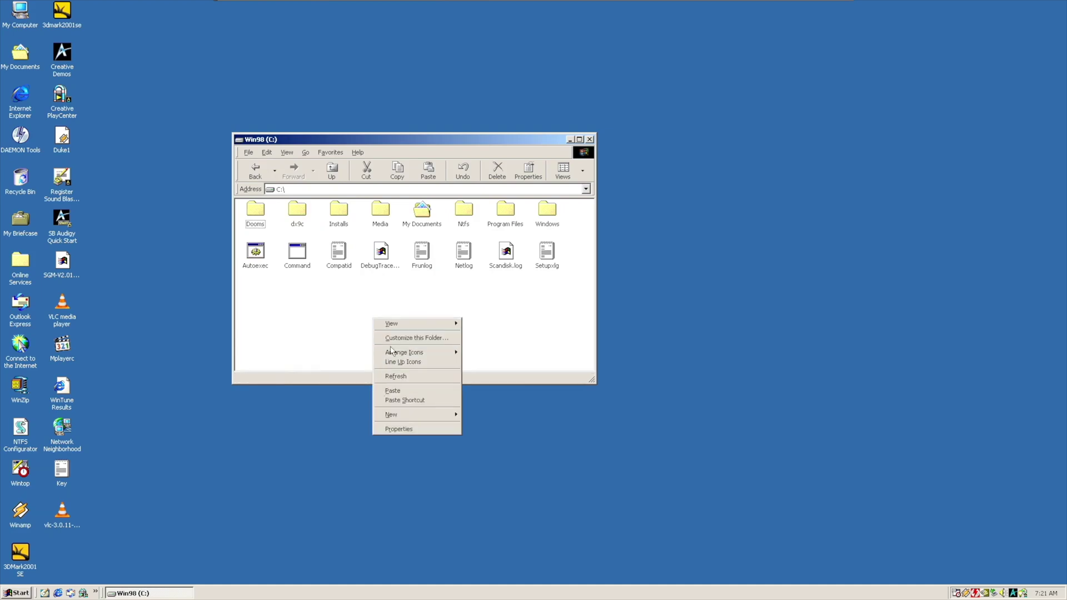
pyautogui.click(404, 391)
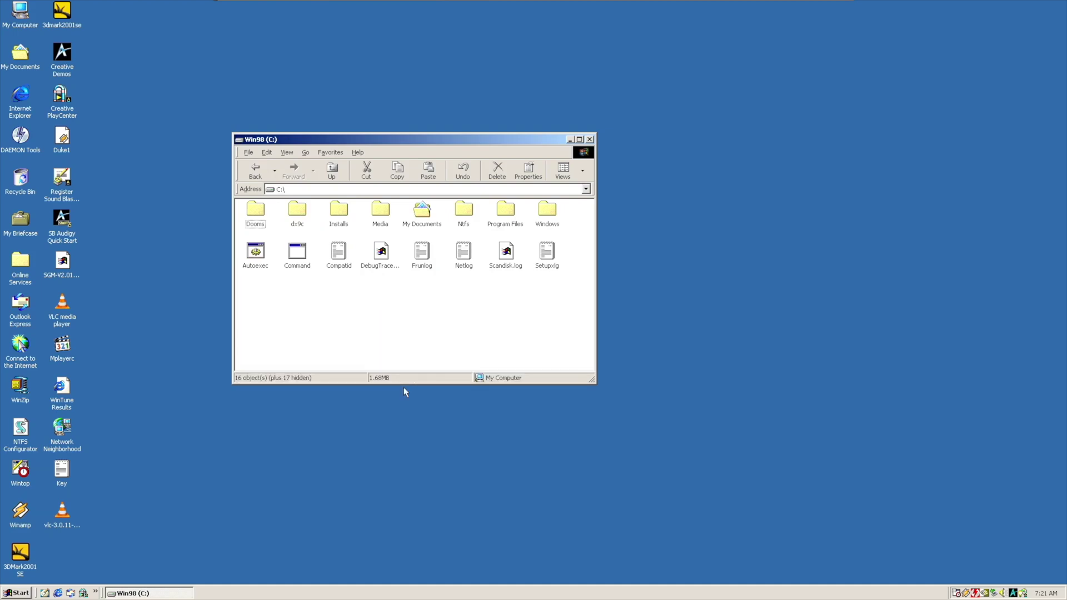
# Restart the computer in MS-DOS mode.
pyautogui.click(21, 593)
pyautogui.click(31, 584)
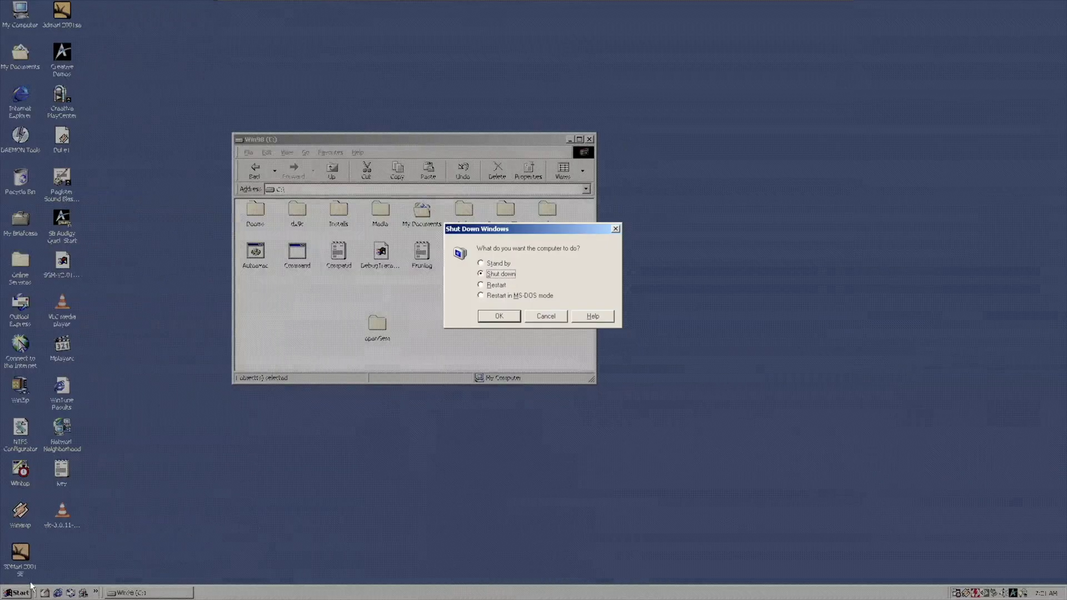
pyautogui.click(503, 298)
pyautogui.click(498, 316)
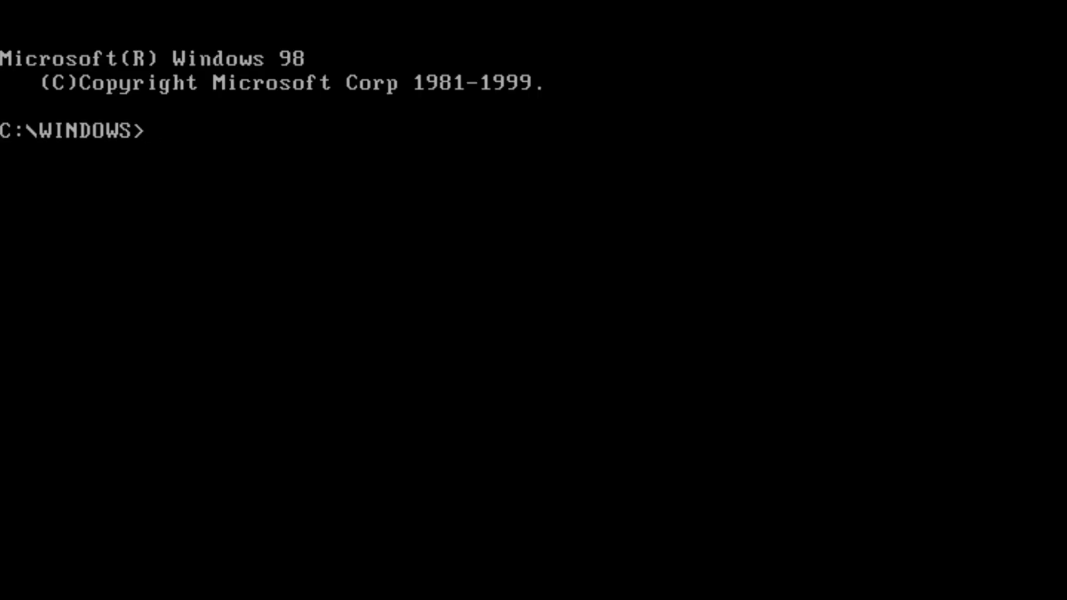
# Change from the WINDOWS directory up to the root of drive C: and list its contents.
pyautogui.write('cd ..')
pyautogui.press('Return')
pyautogui.write('dir')
pyautogui.press('Return')
# Change into the opengem directory and list its files.
pyautogui.write('cd ')
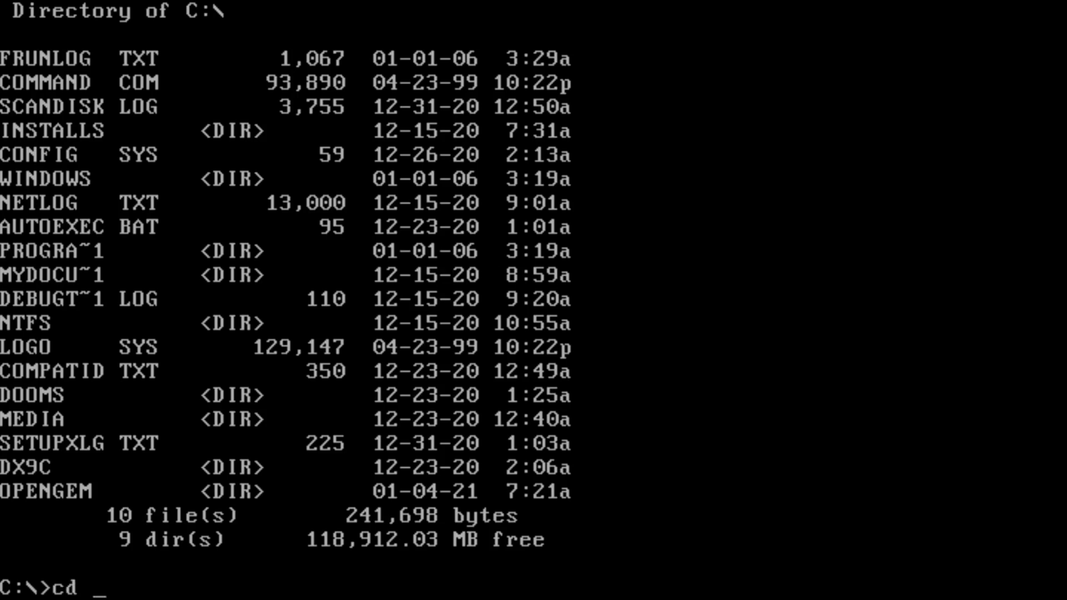
pyautogui.write('openh')
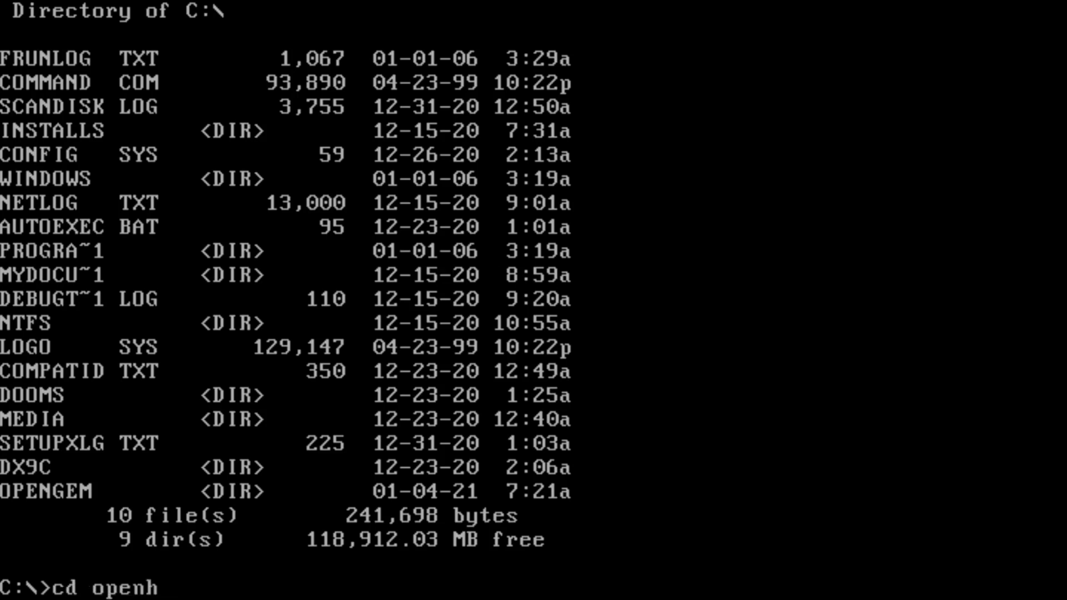
pyautogui.press('BackSpace')
pyautogui.write('gm')
pyautogui.press('BackSpace')
pyautogui.write('em')
pyautogui.press('Return')
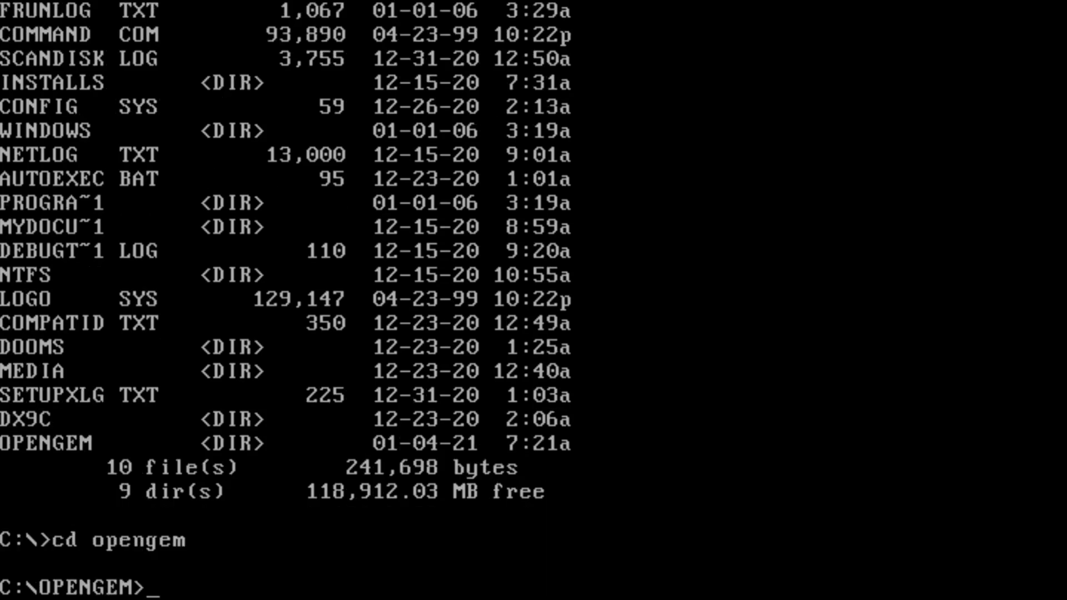
pyautogui.write('dir')
pyautogui.press('Return')
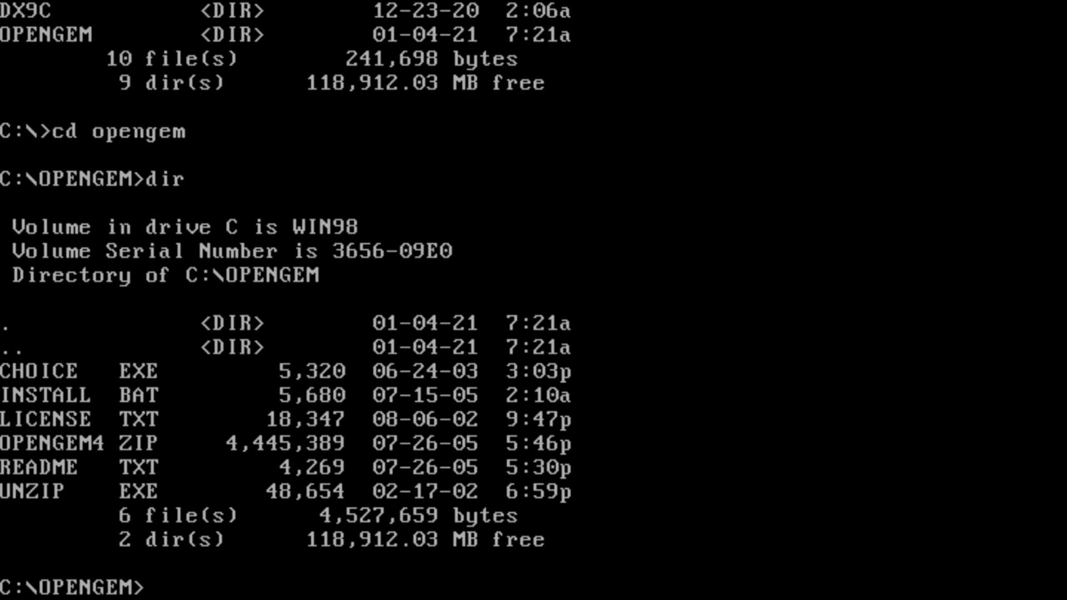
pyautogui.write('install')
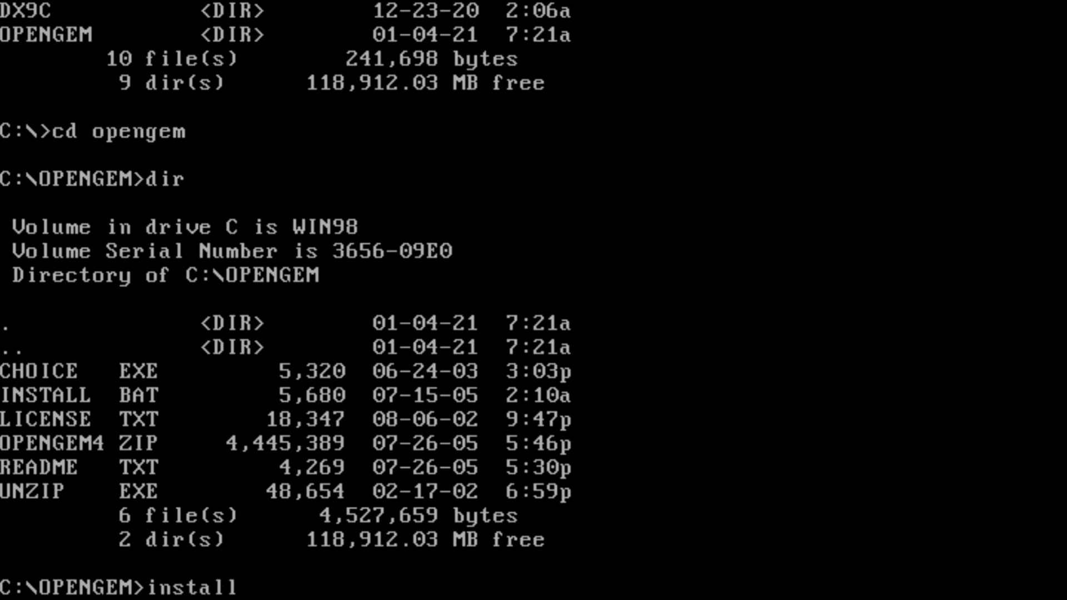
pyautogui.press('Return')
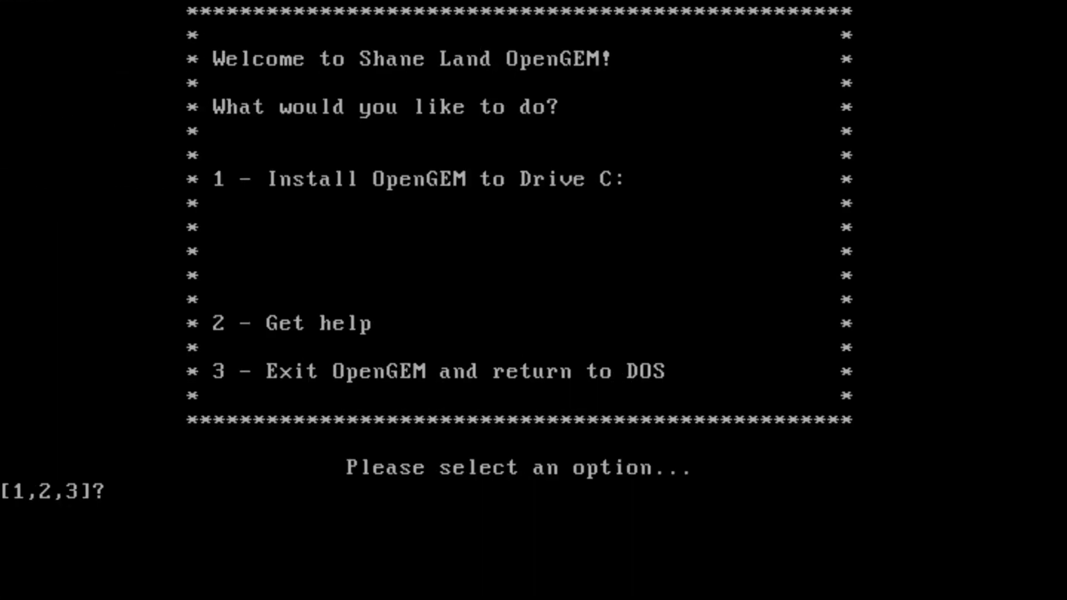
pyautogui.press('1')
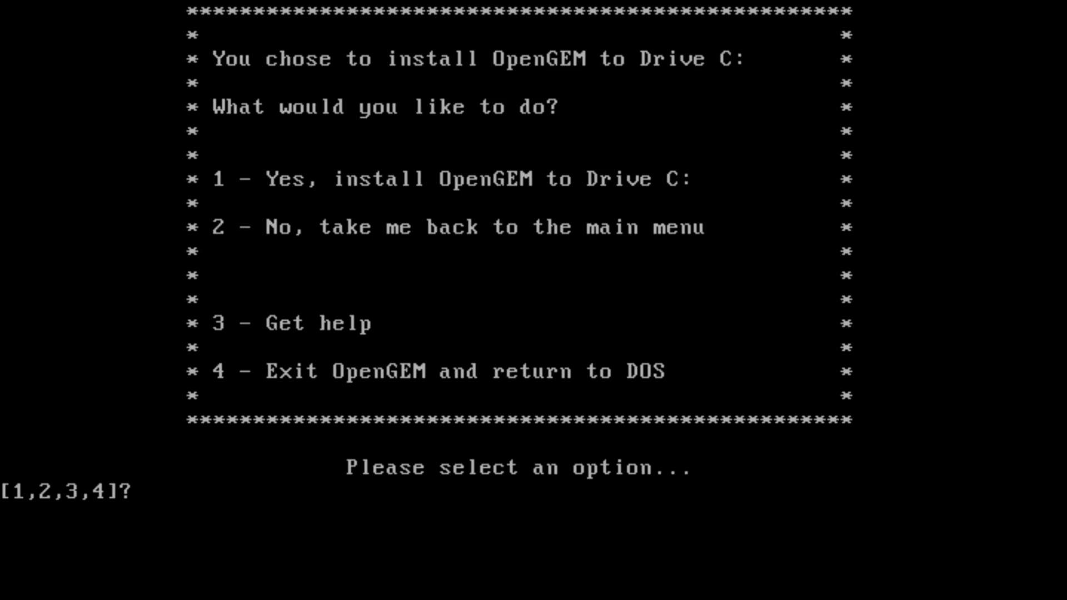
pyautogui.press('4')
pyautogui.press('Return')
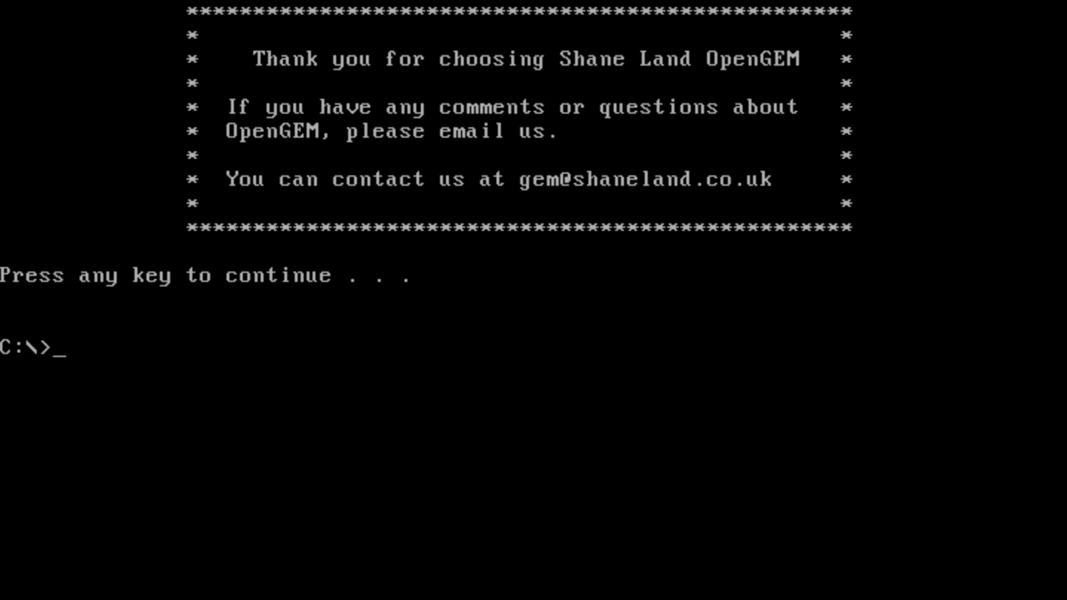
# List the contents of the C:\ root directory.
pyautogui.write('fit')
pyautogui.press('BackSpace')
pyautogui.press('BackSpace')
pyautogui.press('BackSpace')
pyautogui.write('dir')
pyautogui.press('Return')
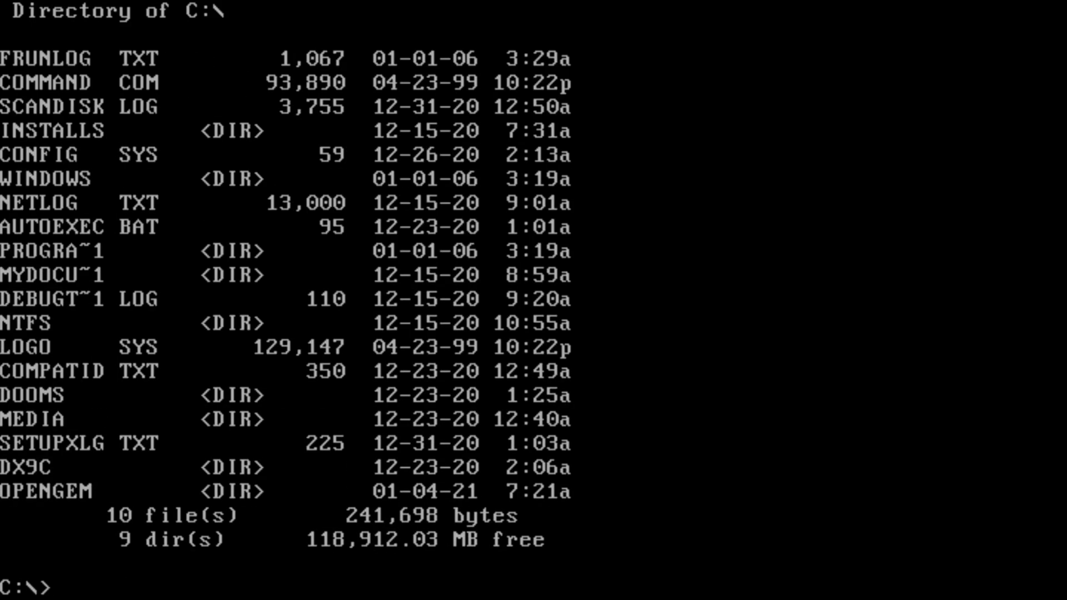
# Back up autoexec.bat by copying it to autoexec.back in the C:\ root.
pyautogui.write('copy au')
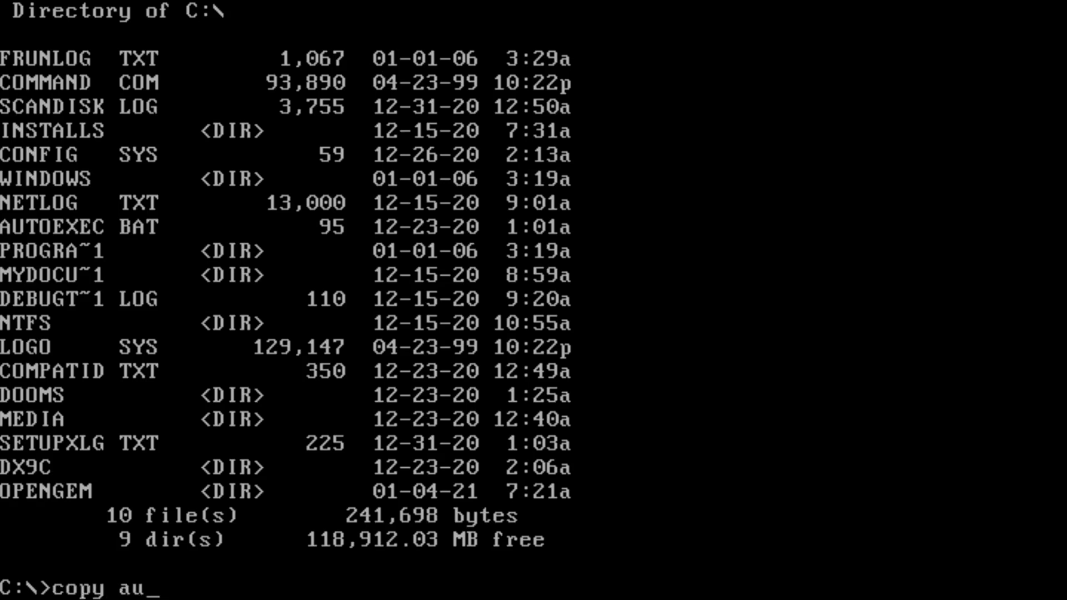
pyautogui.write('toexect')
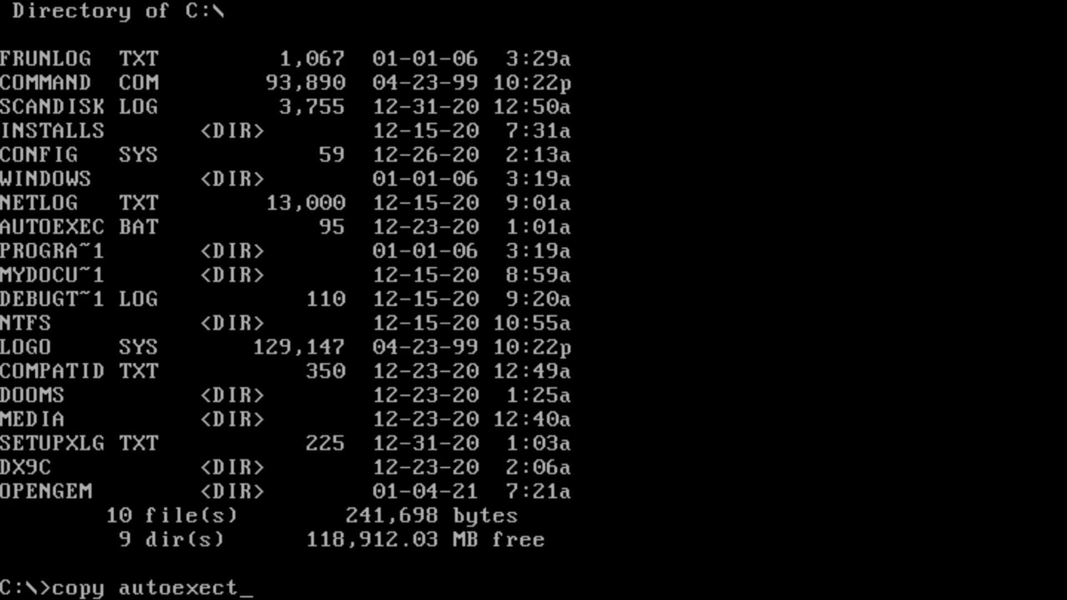
pyautogui.press('BackSpace')
pyautogui.write('.net')
pyautogui.press('BackSpace')
pyautogui.press('BackSpace')
pyautogui.press('BackSpace')
pyautogui.press('BackSpace')
pyautogui.write('t ')
pyautogui.write('aut')
pyautogui.write('oexe')
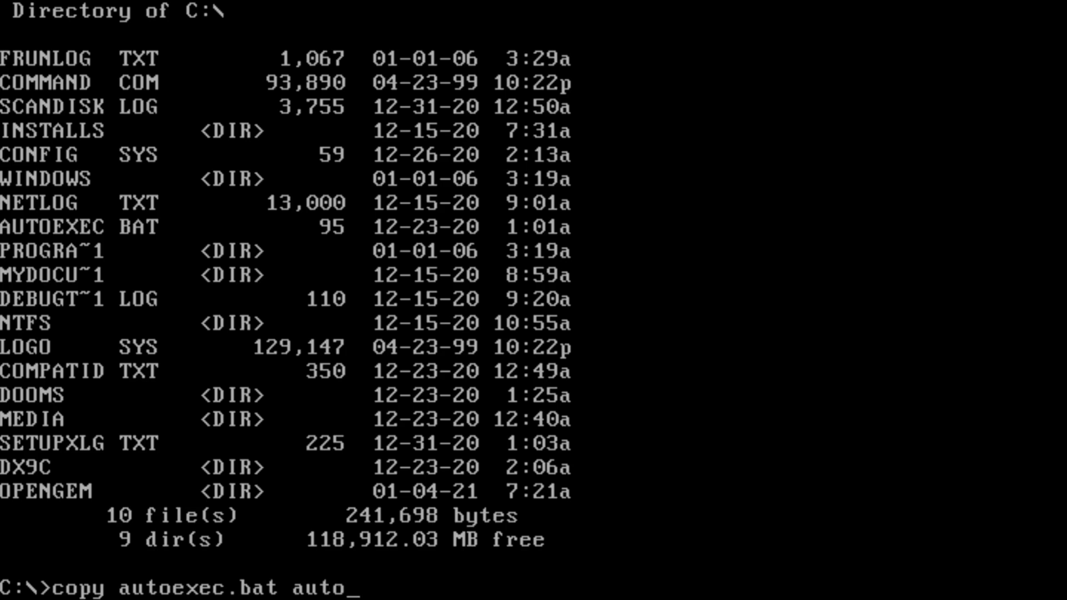
pyautogui.write('ct')
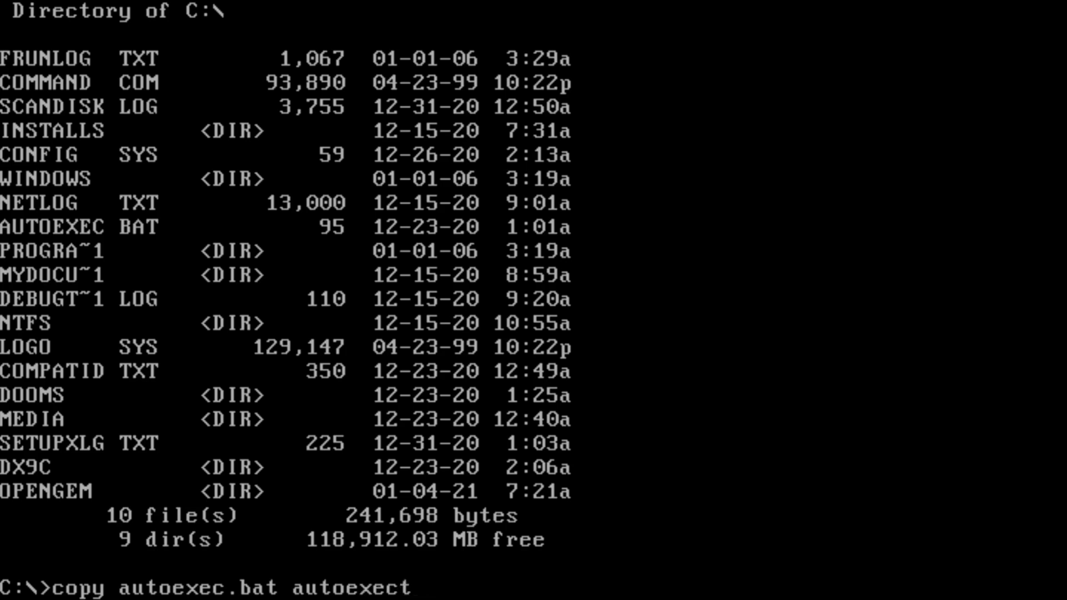
pyautogui.press('BackSpace')
pyautogui.write('.back')
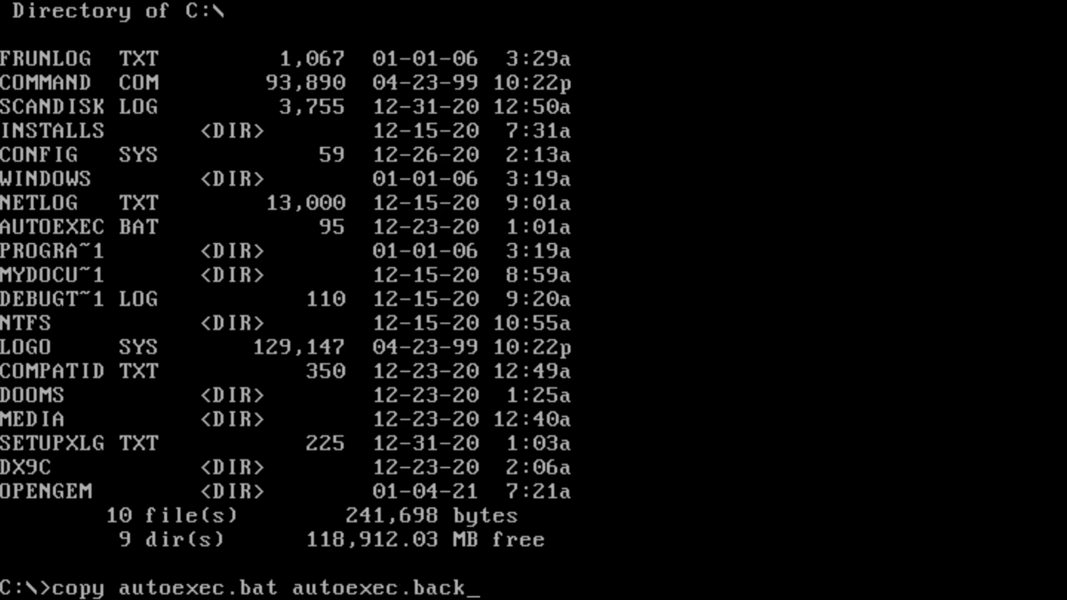
pyautogui.press('Return')
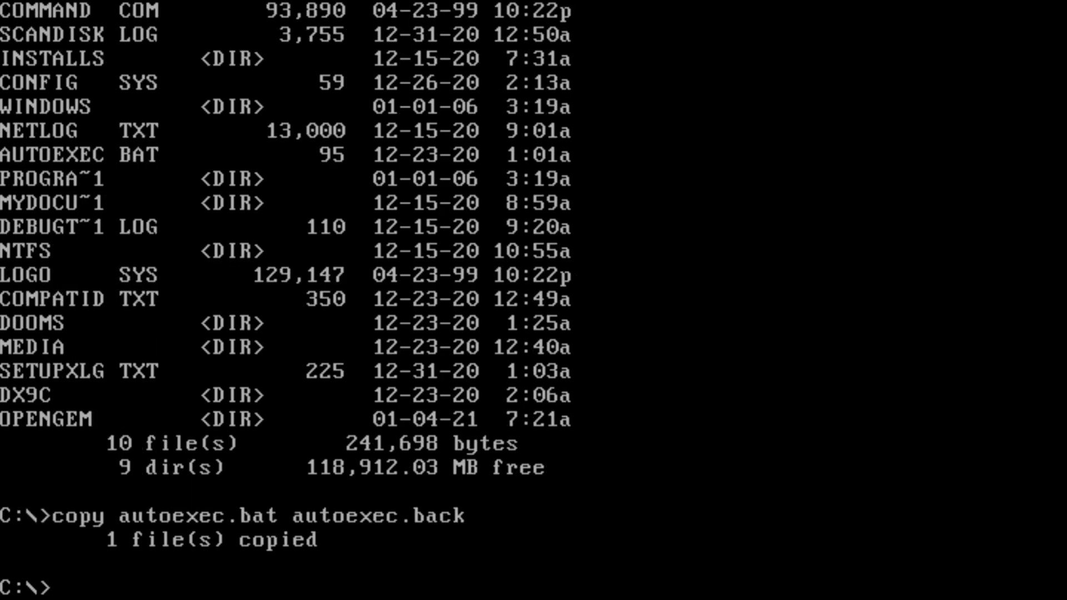
# Start the MS-DOS text editor with the edit command and no file name.
pyautogui.write('di')
pyautogui.press('BackSpace')
pyautogui.press('BackSpace')
pyautogui.write('edit a')
pyautogui.press('BackSpace')
pyautogui.press('Return')
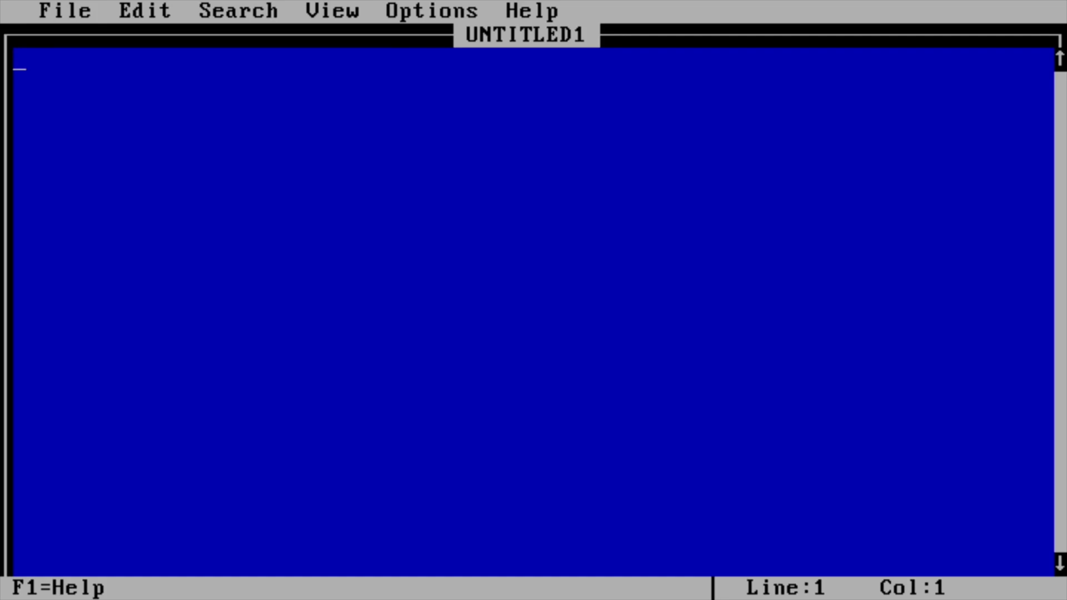
# Open the backup file AUTOEXEC.BAC from C:\ in the editor to check its contents.
pyautogui.press('alt')
pyautogui.press('Return')
pyautogui.press('o')
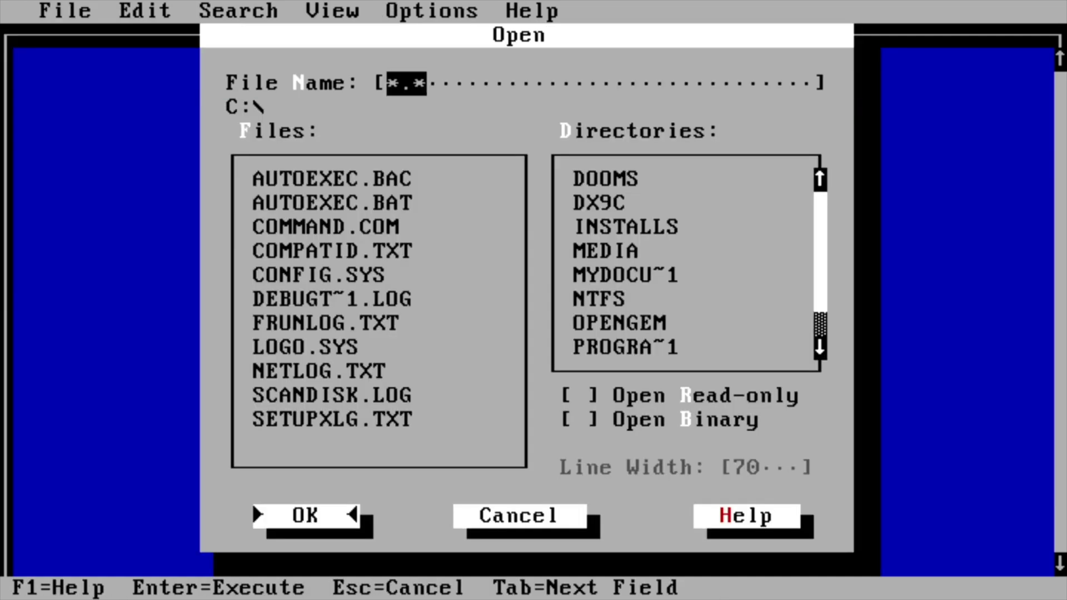
pyautogui.press('Tab')
pyautogui.press('Down')
pyautogui.press('Down')
pyautogui.press('Down')
pyautogui.press('Down')
pyautogui.press('Down')
pyautogui.press('Up')
pyautogui.press('Up')
pyautogui.press('Up')
pyautogui.press('Up')
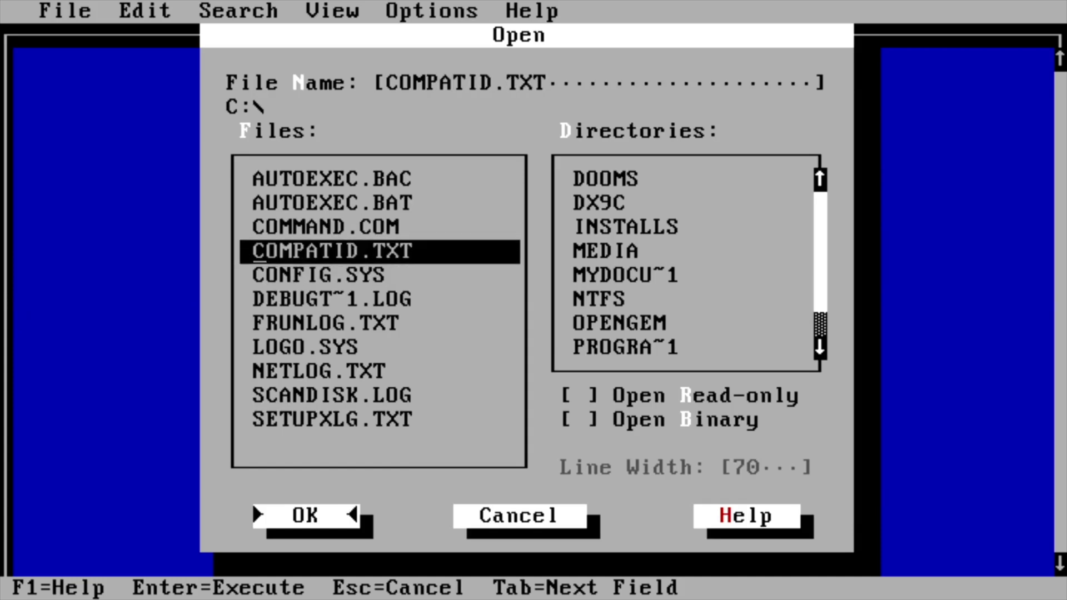
pyautogui.press('Return')
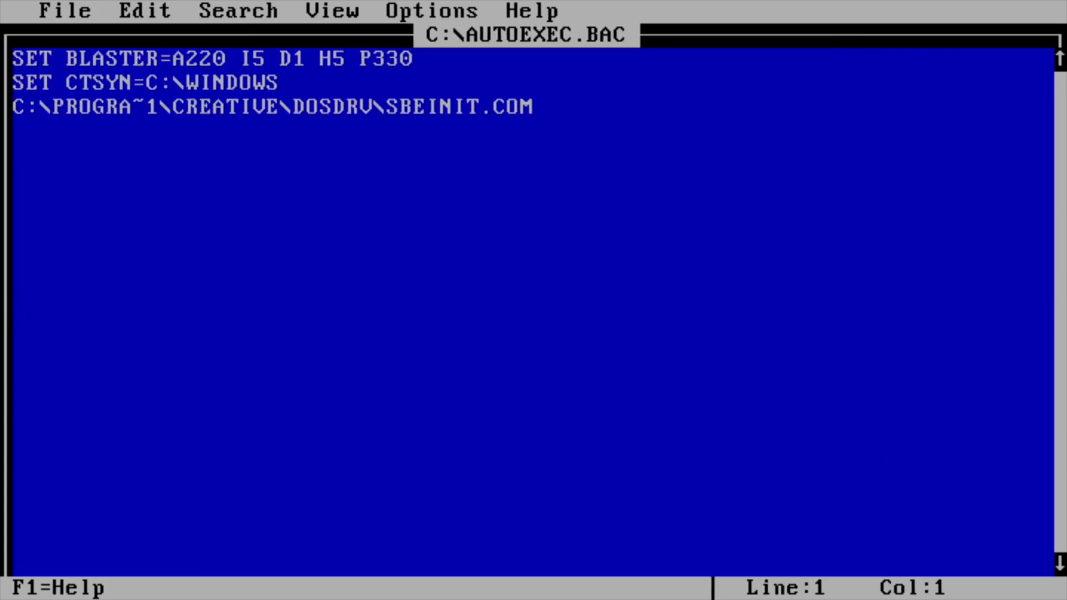
# Look at the editor's command help, close it, and exit the editor to the DOS prompt.
pyautogui.press('F1')
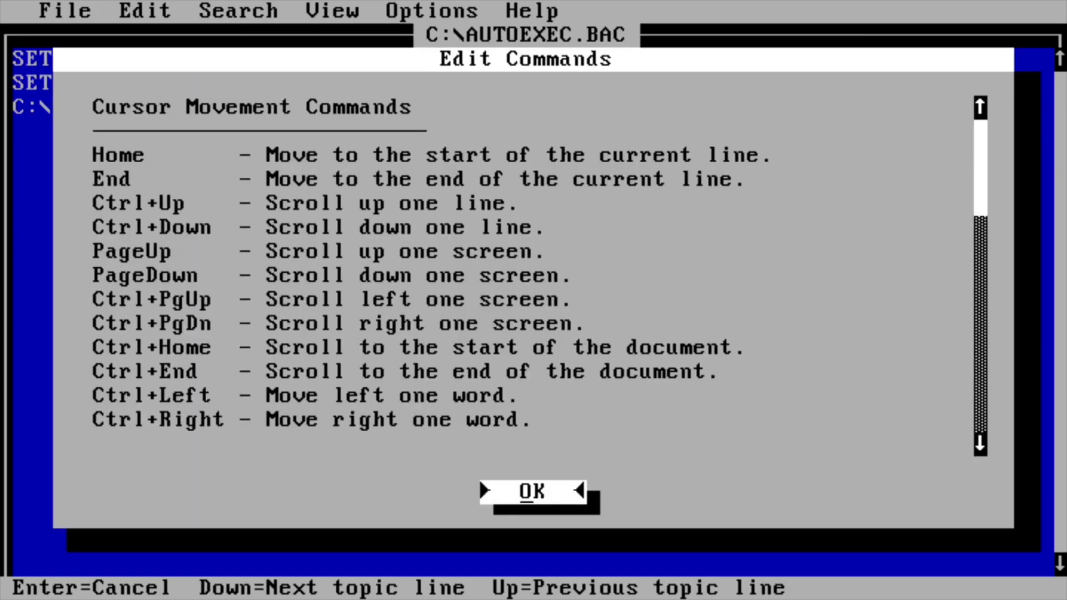
pyautogui.press('Return')
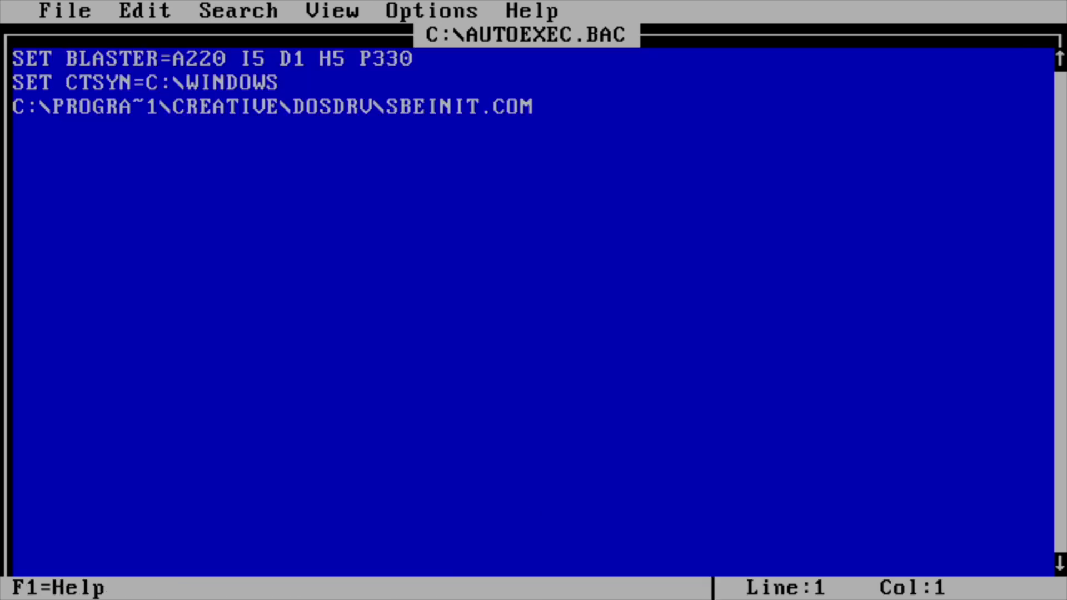
pyautogui.press('alt')
pyautogui.press('Return')
pyautogui.press('Down')
pyautogui.press('Down')
pyautogui.press('Down')
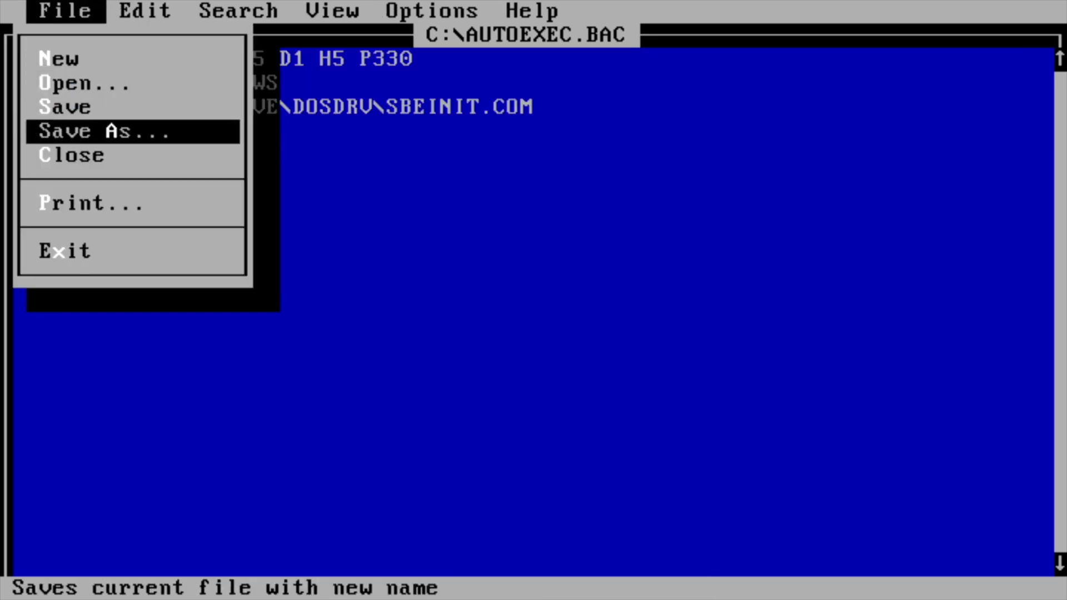
pyautogui.press('Down')
pyautogui.press('Down')
pyautogui.press('Down')
pyautogui.press('Up')
pyautogui.press('Return')
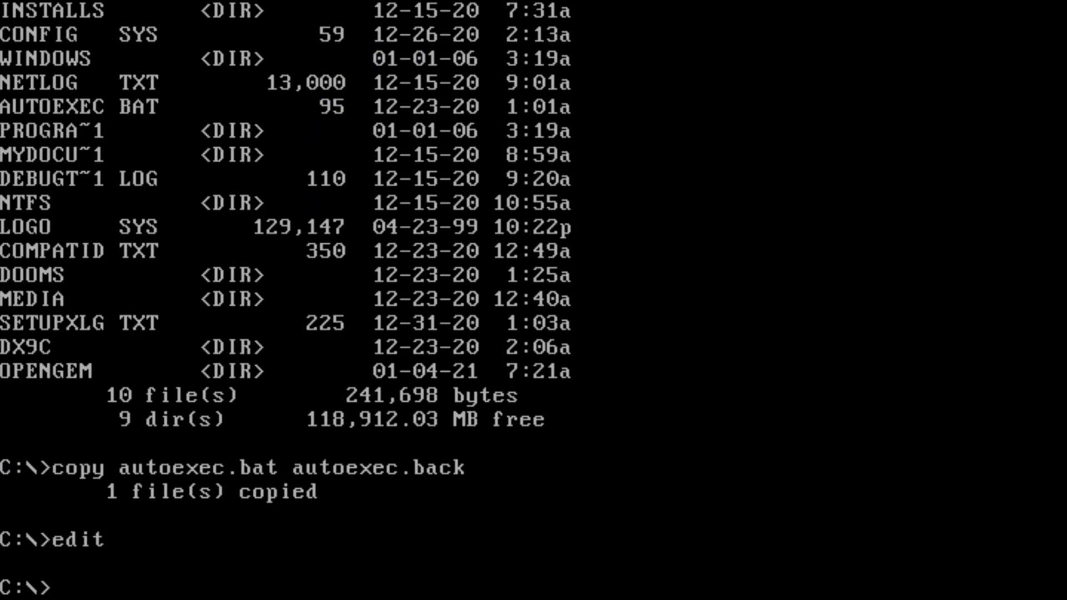
# Back up config.sys by copying it to config.back in the C:\ root.
pyautogui.write('copy config')
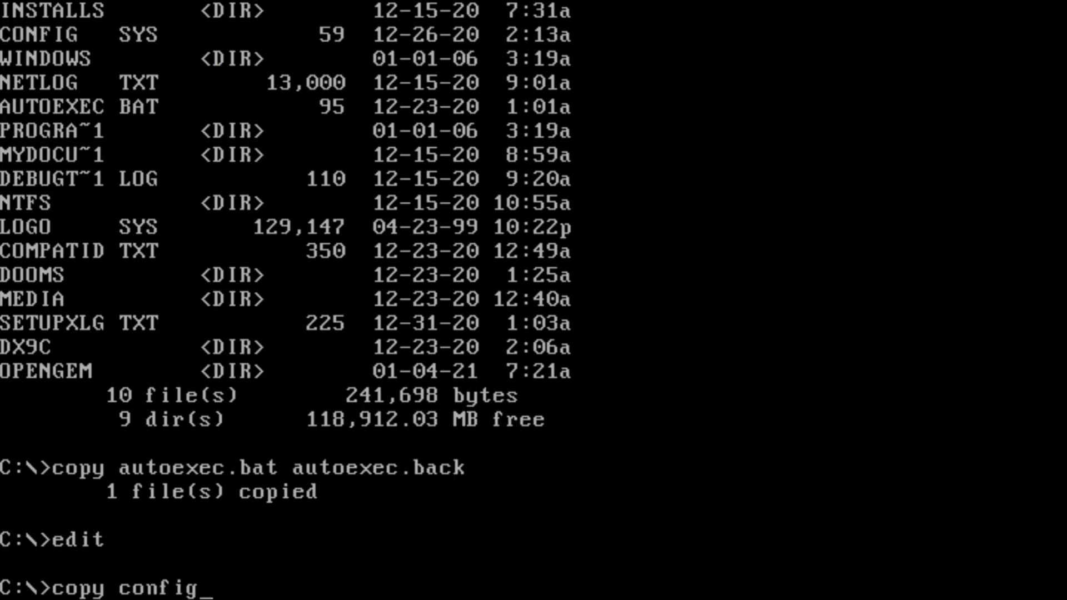
pyautogui.write('.sys config.')
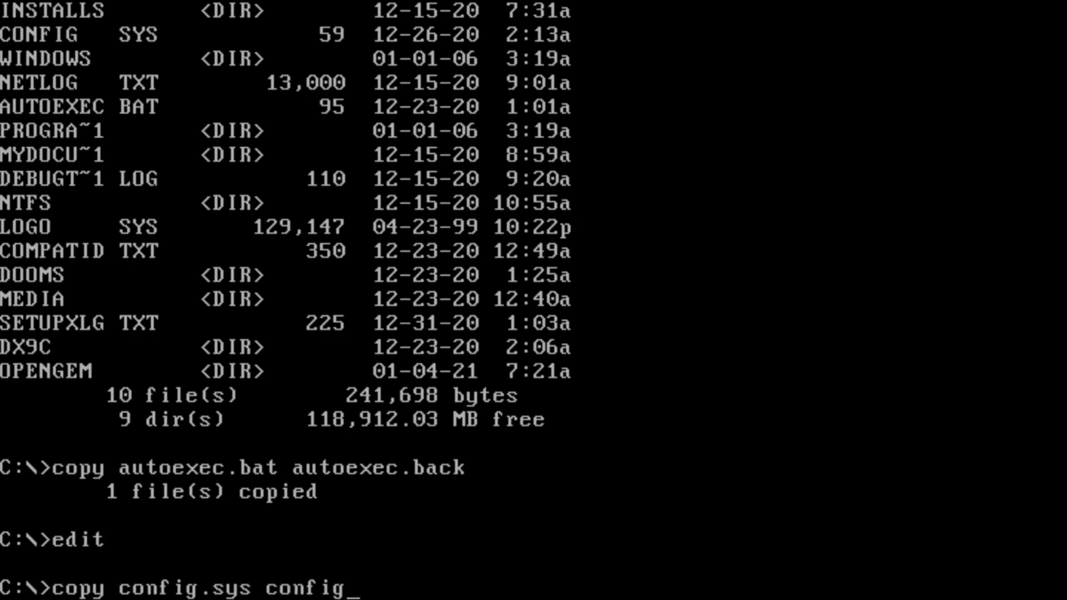
pyautogui.write('back')
pyautogui.press('Return')
# Start the MS-DOS text editor and open the backup file CONFIG.BAC from C:\ to check its contents.
pyautogui.write('edit')
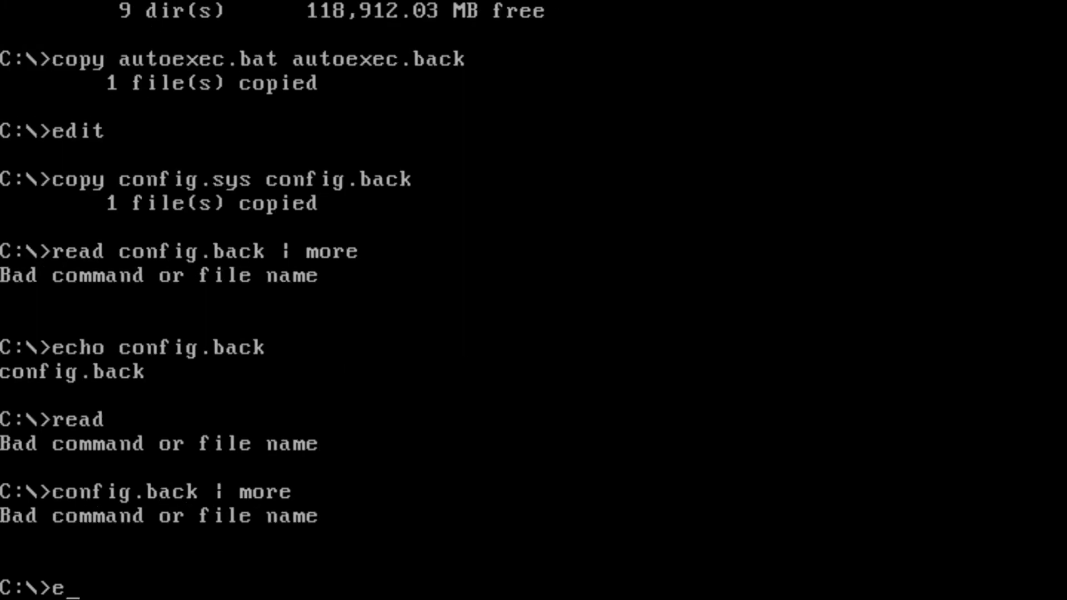
pyautogui.press('Return')
pyautogui.press('alt')
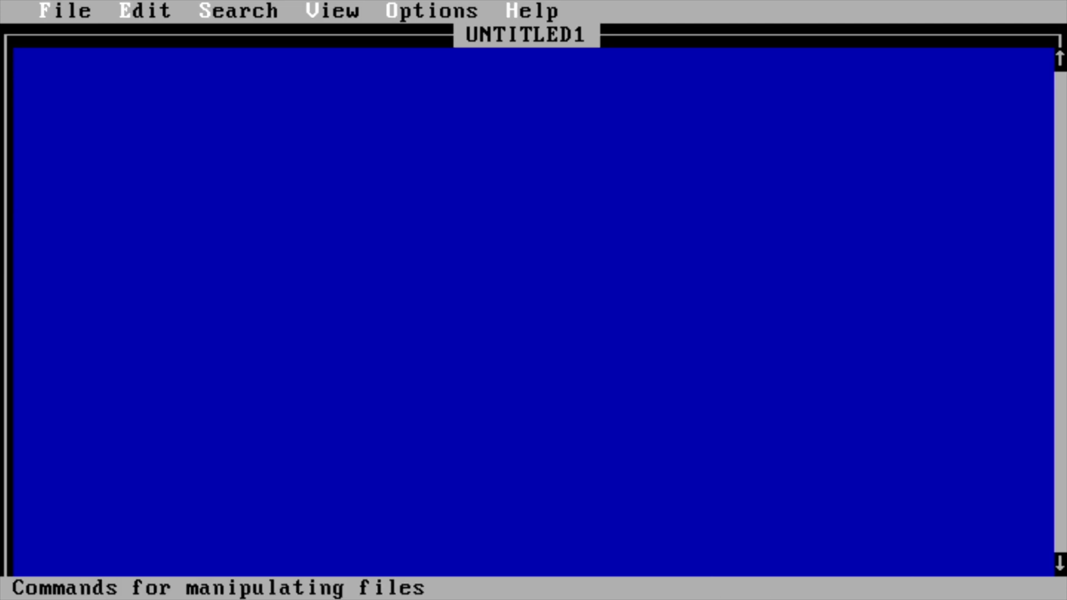
pyautogui.press('f')
pyautogui.press('Down')
pyautogui.press('Return')
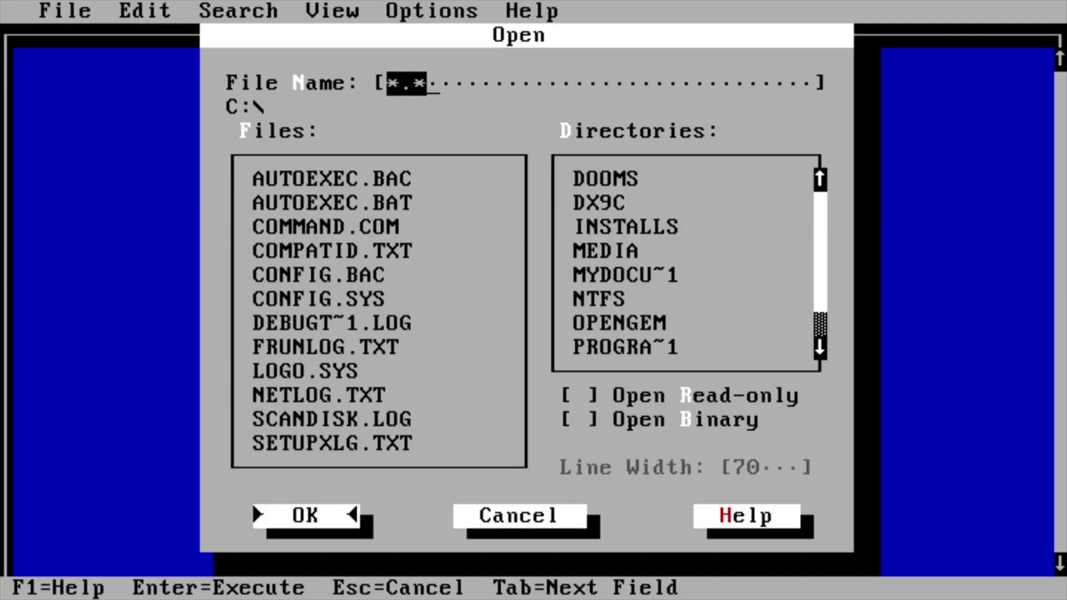
pyautogui.press('Tab')
pyautogui.press('Down')
pyautogui.press('Down')
pyautogui.press('Down')
pyautogui.press('Down')
pyautogui.press('Down')
pyautogui.press('Down')
pyautogui.press('Down')
pyautogui.press('Down')
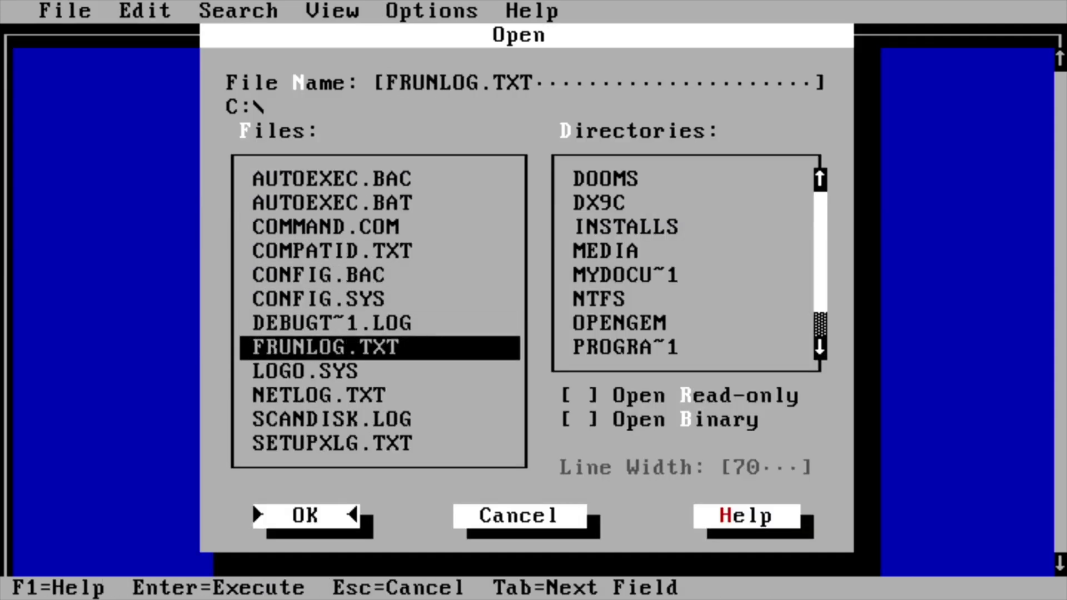
pyautogui.press('Down')
pyautogui.press('Up')
pyautogui.press('Up')
pyautogui.press('Up')
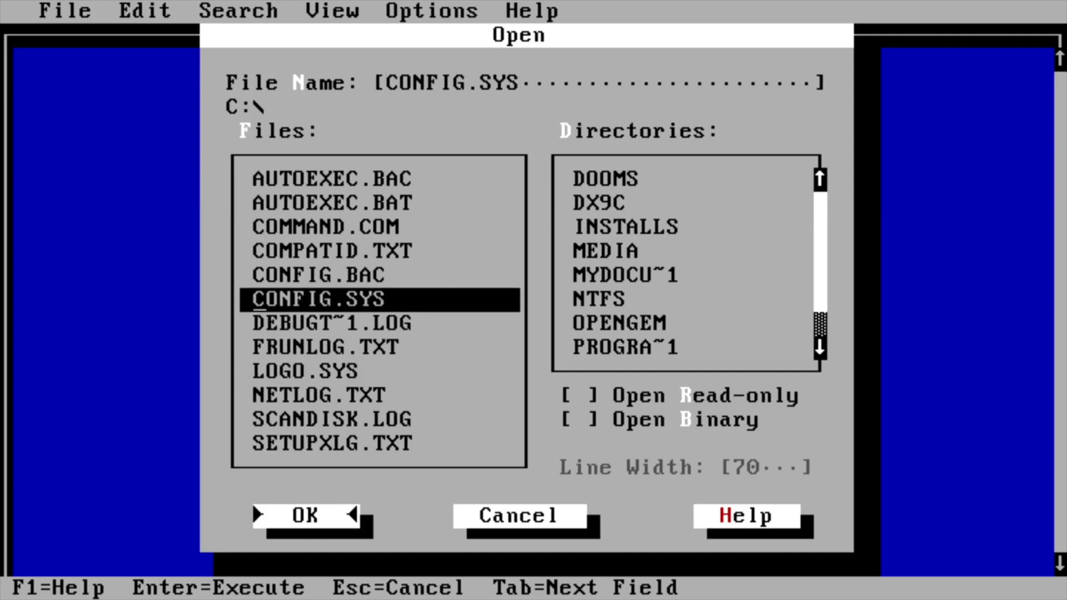
pyautogui.press('Up')
pyautogui.press('Up')
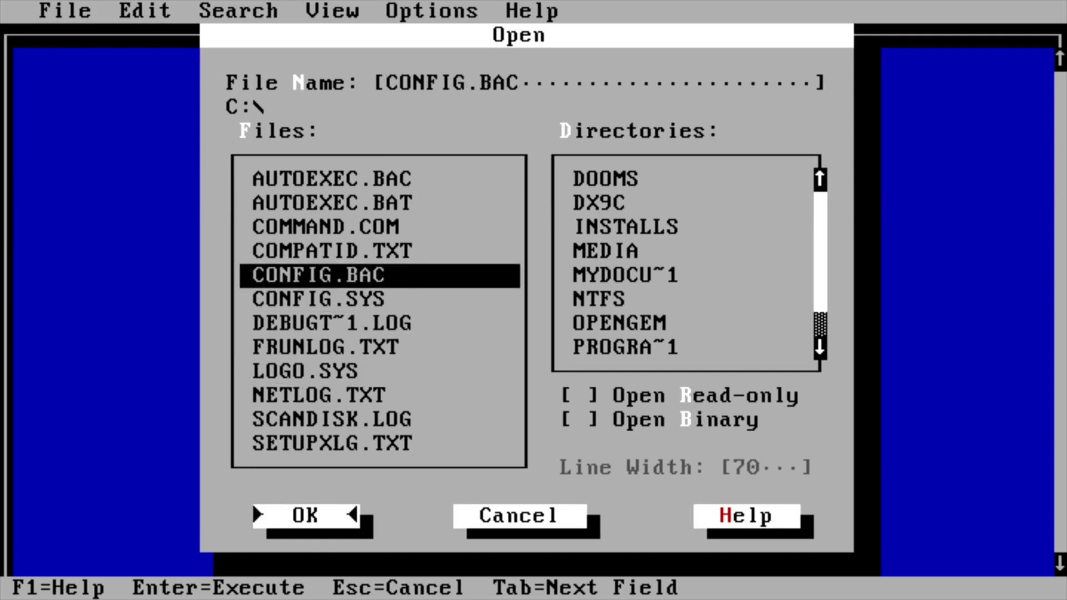
pyautogui.press('Down')
pyautogui.press('Return')
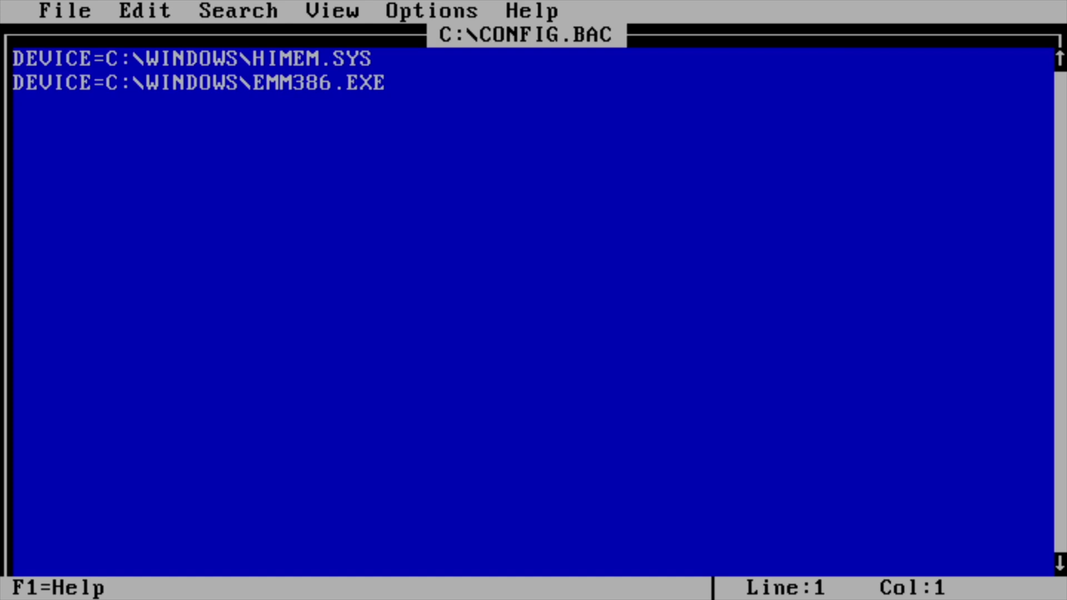
# Exit the text editor and return to the DOS prompt.
pyautogui.press('alt')
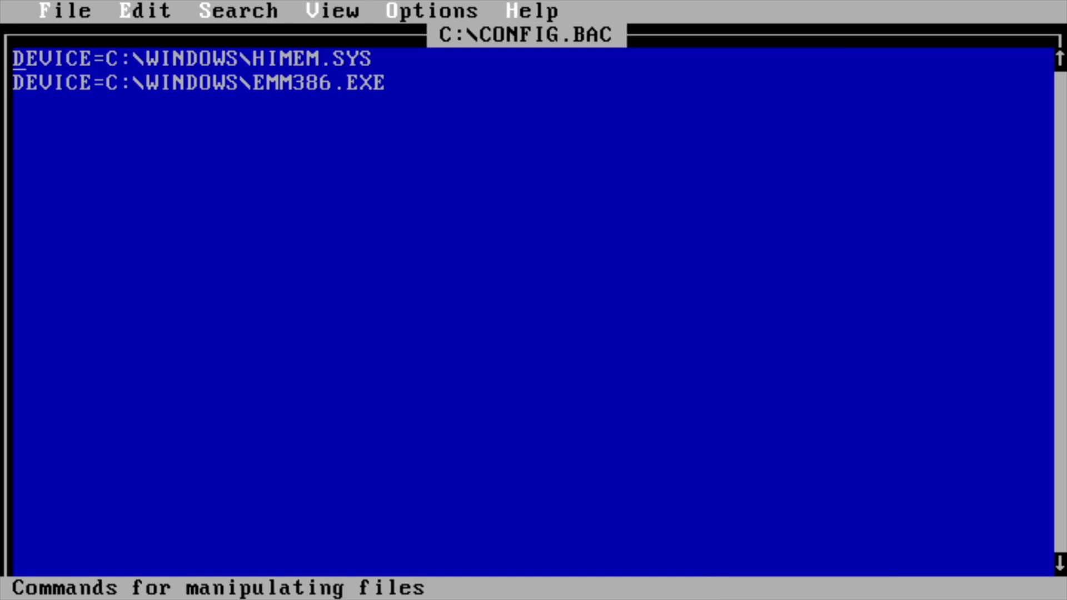
pyautogui.press('Return')
pyautogui.press('Up')
pyautogui.press('Return')
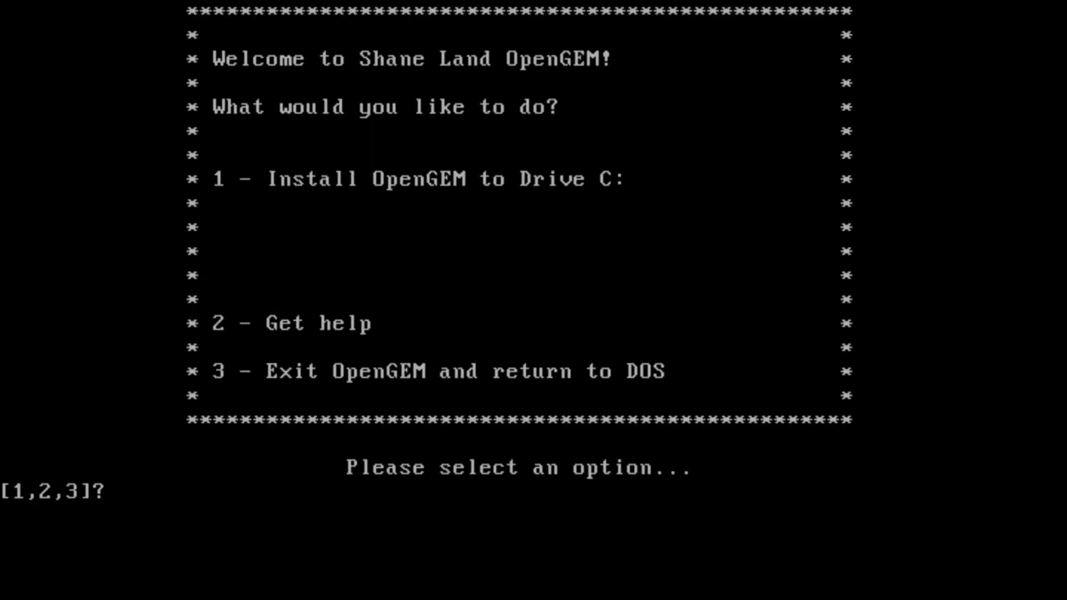
# Install OpenGEM to drive C: through to the end of the installer, and list the current directory.
pyautogui.press('1')
pyautogui.press('1')
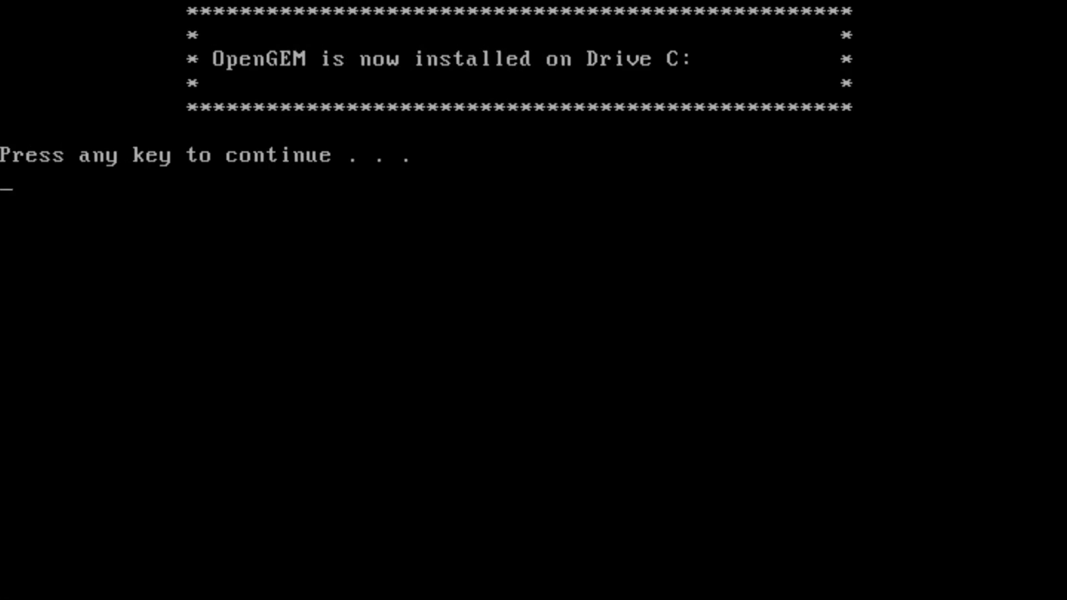
pyautogui.press('Return')
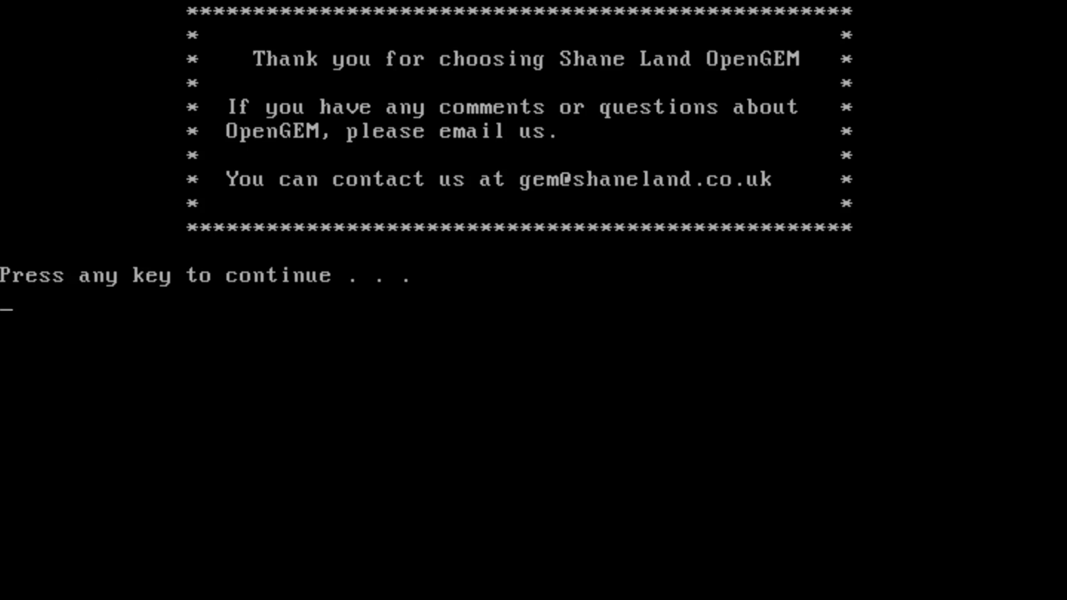
pyautogui.press('Return')
pyautogui.write('dir')
pyautogui.press('Return')
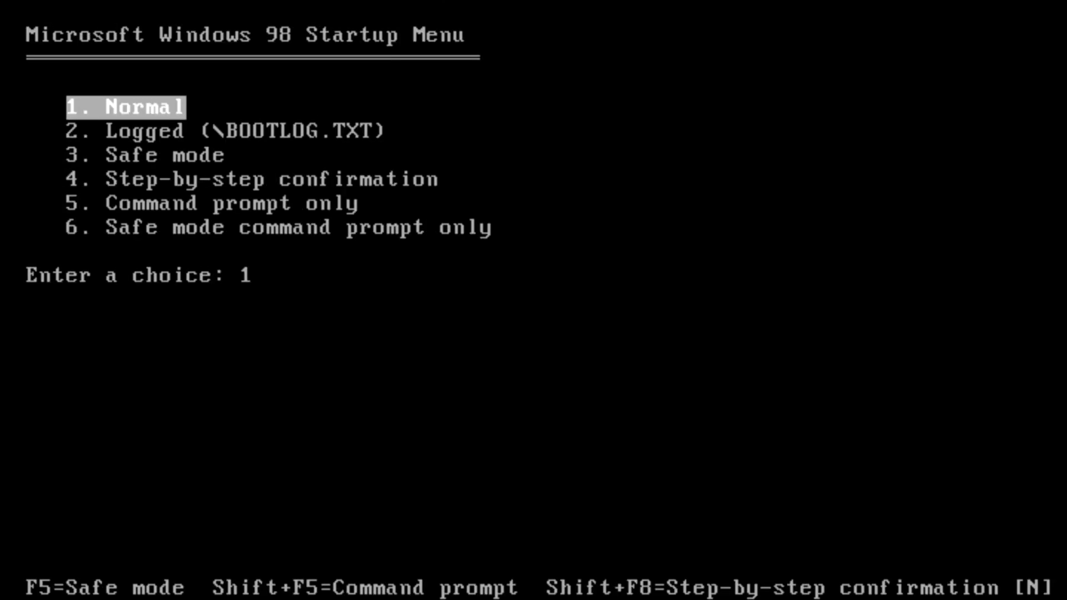
# Boot Windows 98 with the "Command prompt only" startup option and continue past the EMM386 message.
pyautogui.press('Down')
pyautogui.press('Down')
pyautogui.press('Down')
pyautogui.press('Down')
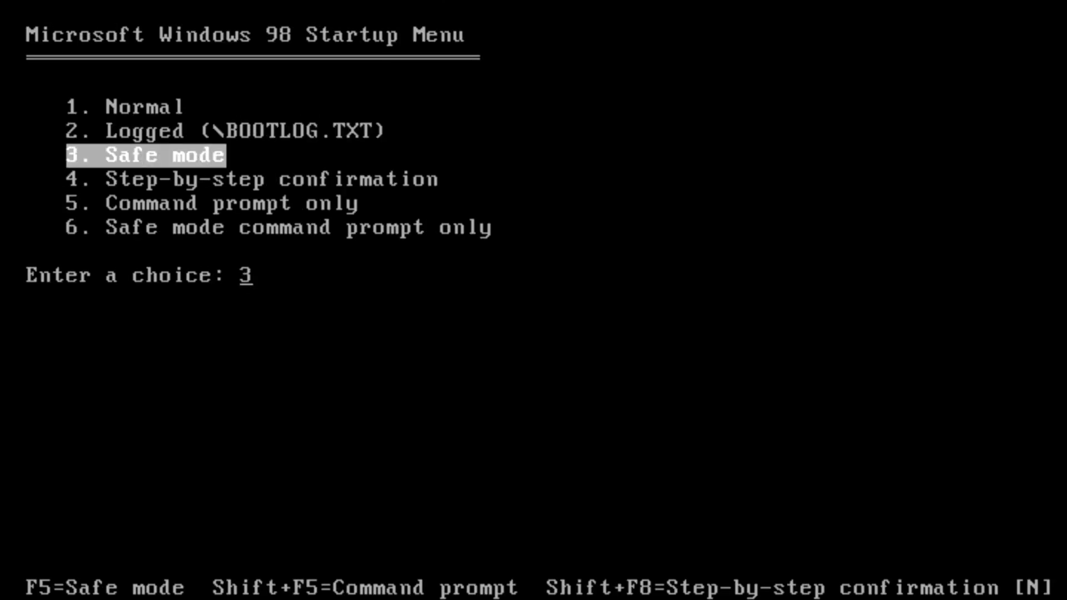
pyautogui.press('Return')
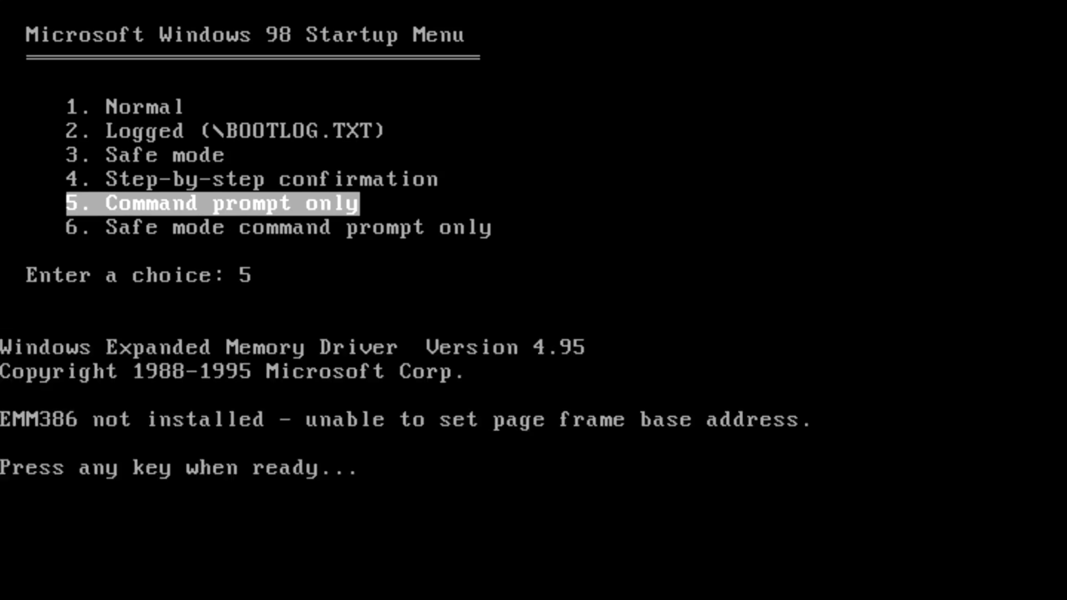
pyautogui.press('Return')
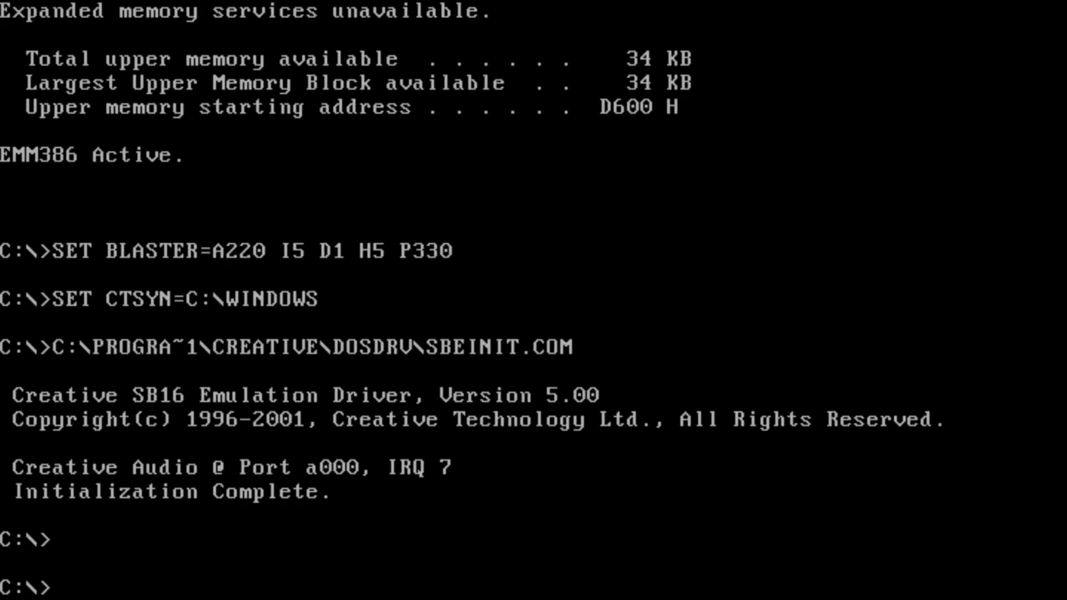
# List the C:\ directory and start OpenGEM's setup program with the setup command.
pyautogui.write('dir')
pyautogui.press('Return')
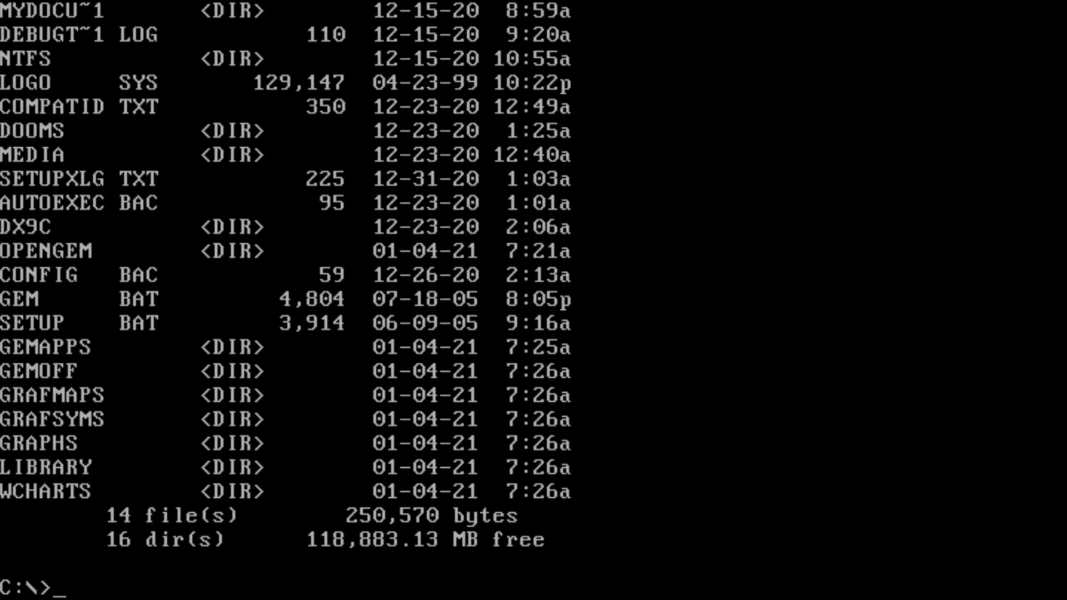
pyautogui.write('dir/')
pyautogui.press('BackSpace')
pyautogui.press('BackSpace')
pyautogui.press('BackSpace')
pyautogui.press('BackSpace')
pyautogui.write('setup')
pyautogui.press('Return')
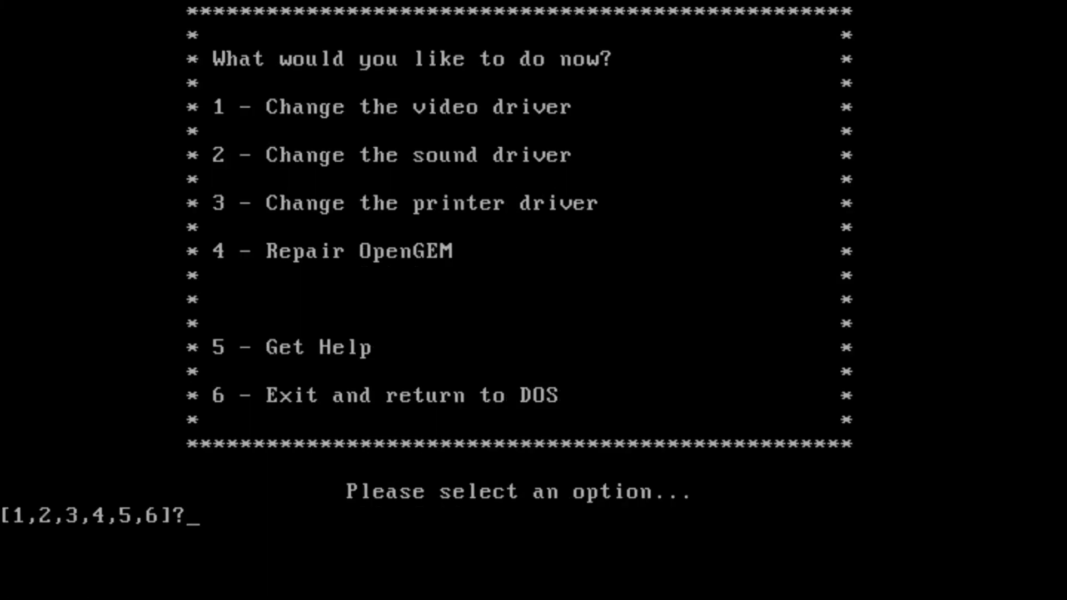
# Set OpenGEM's video driver to Super VGA 800x600 16 colours and its sound driver to Sound Blaster 16, and exit setup.
pyautogui.press('1')
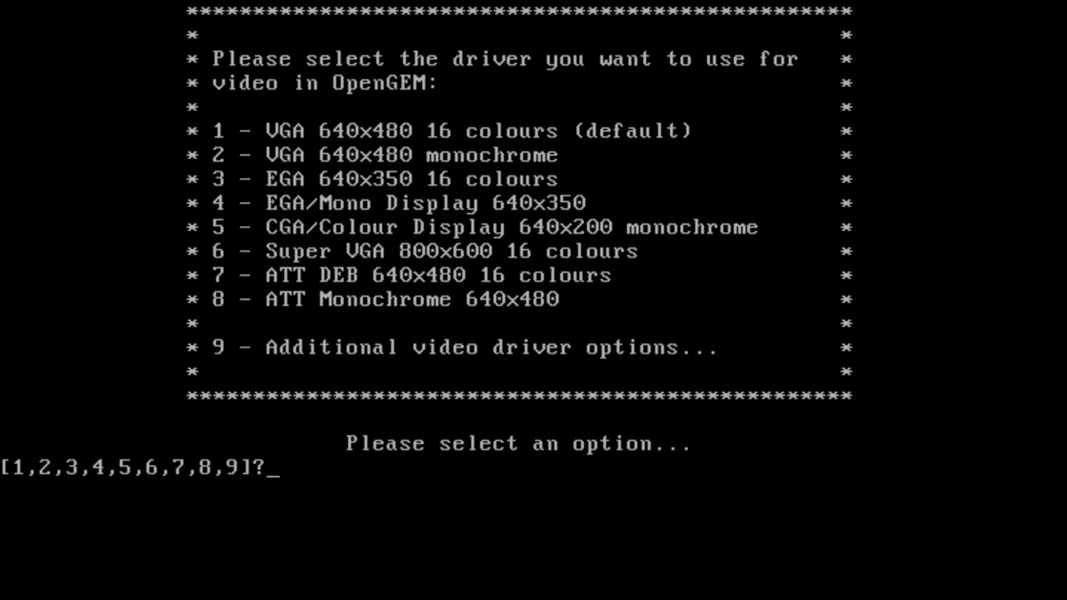
pyautogui.press('6')
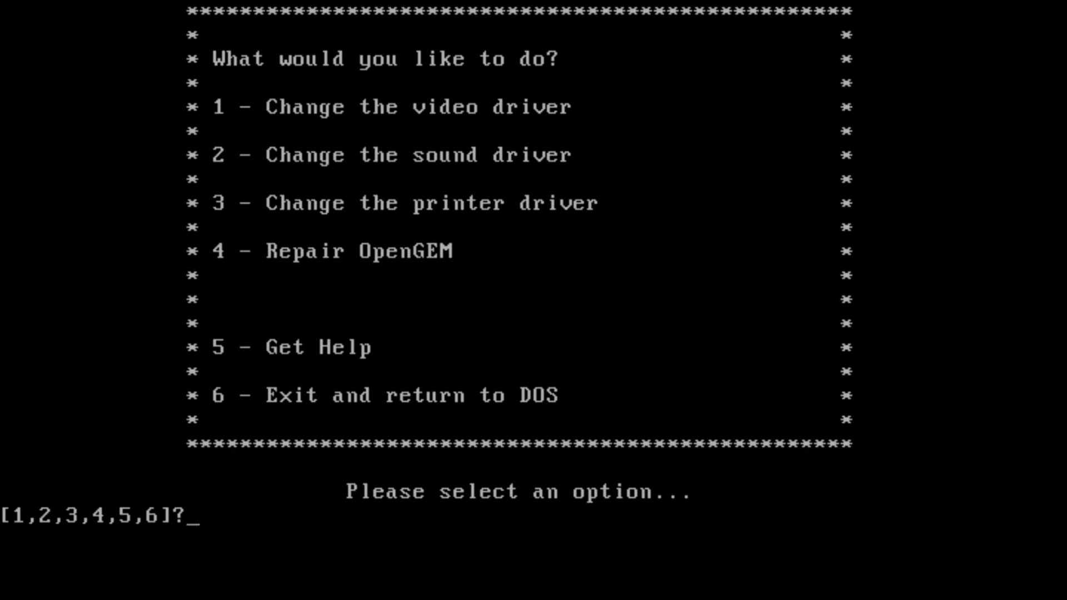
pyautogui.press('2')
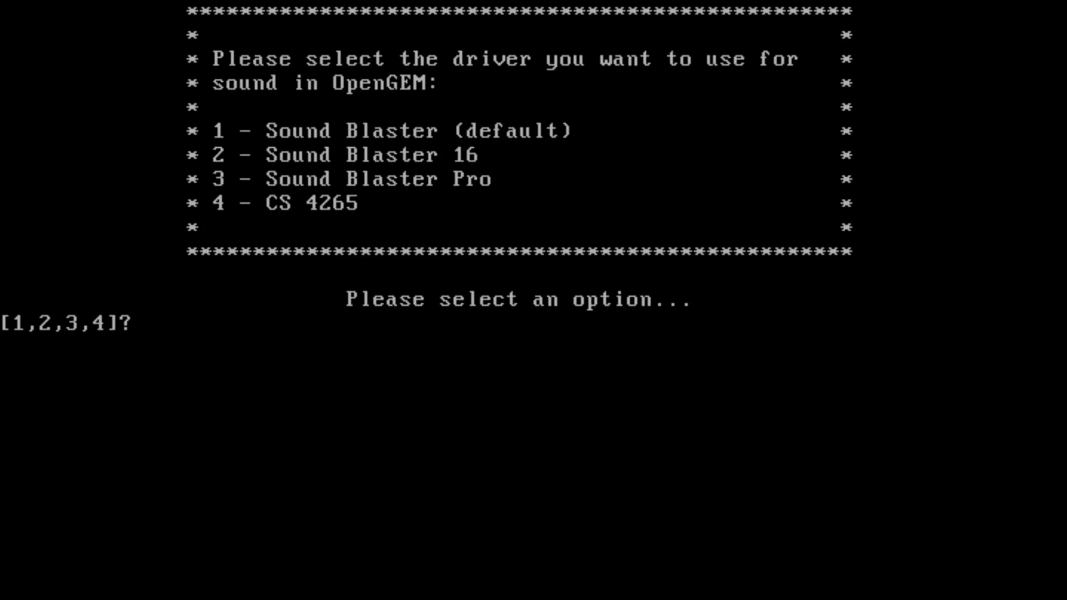
pyautogui.press('2')
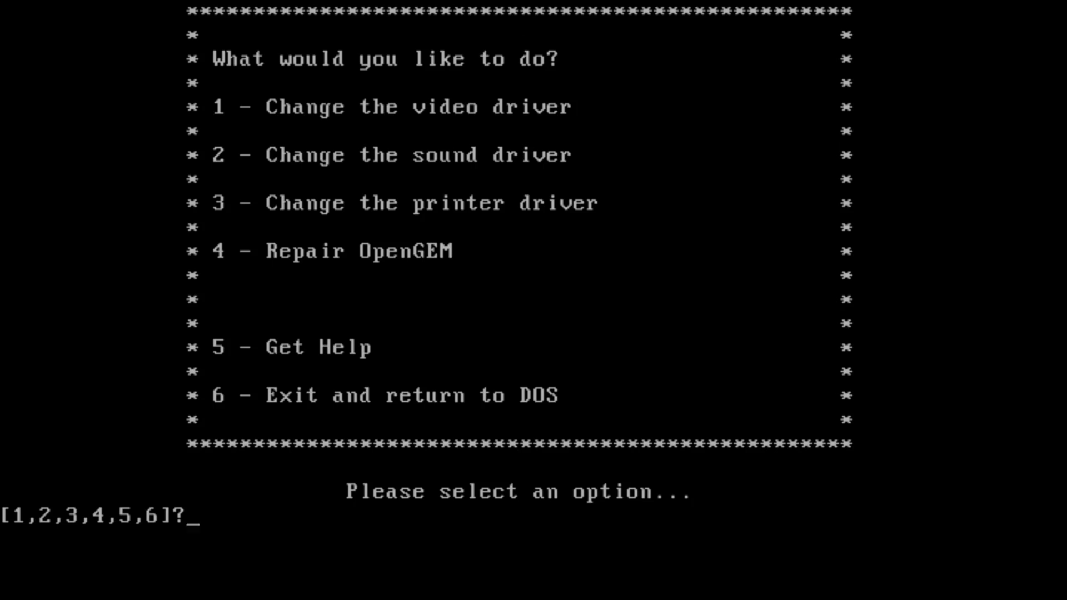
pyautogui.write('6')
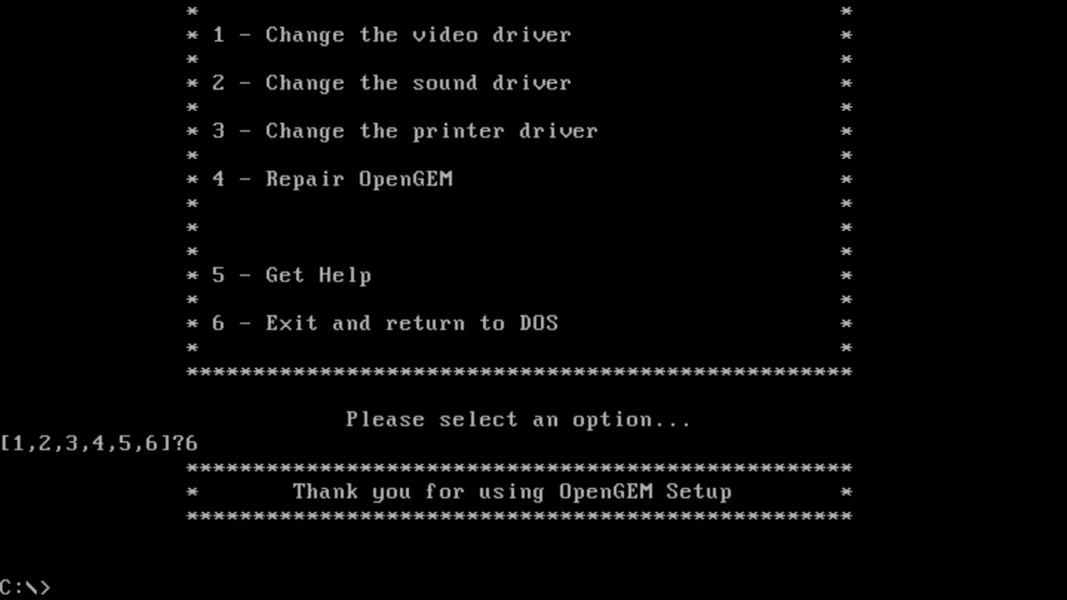
# List C:\ in wide format and start the OpenGEM desktop with the gem command.
pyautogui.write('dir /w')
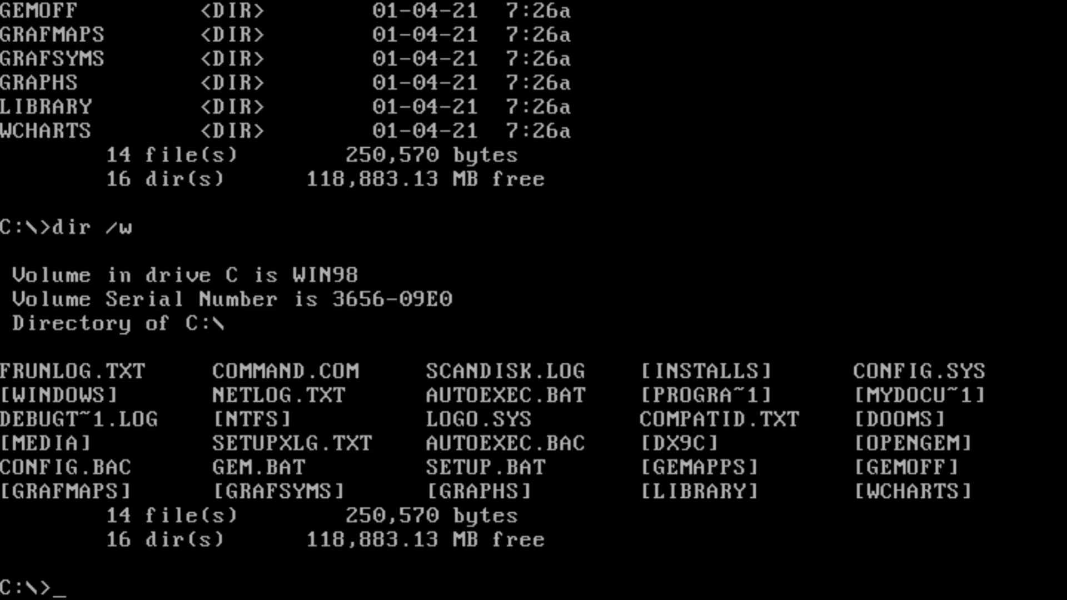
pyautogui.write('gm')
pyautogui.press('BackSpace')
pyautogui.write('em')
pyautogui.press('Return')
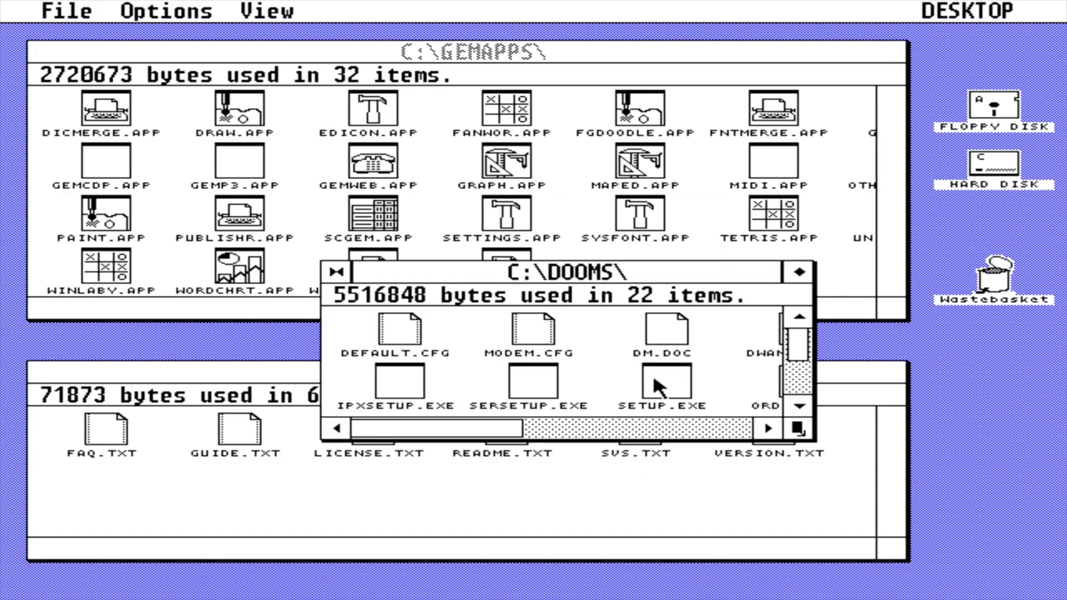
# Run SETUP.EXE from the C:\DOOMS folder without parameters.
pyautogui.doubleClick(654, 379)
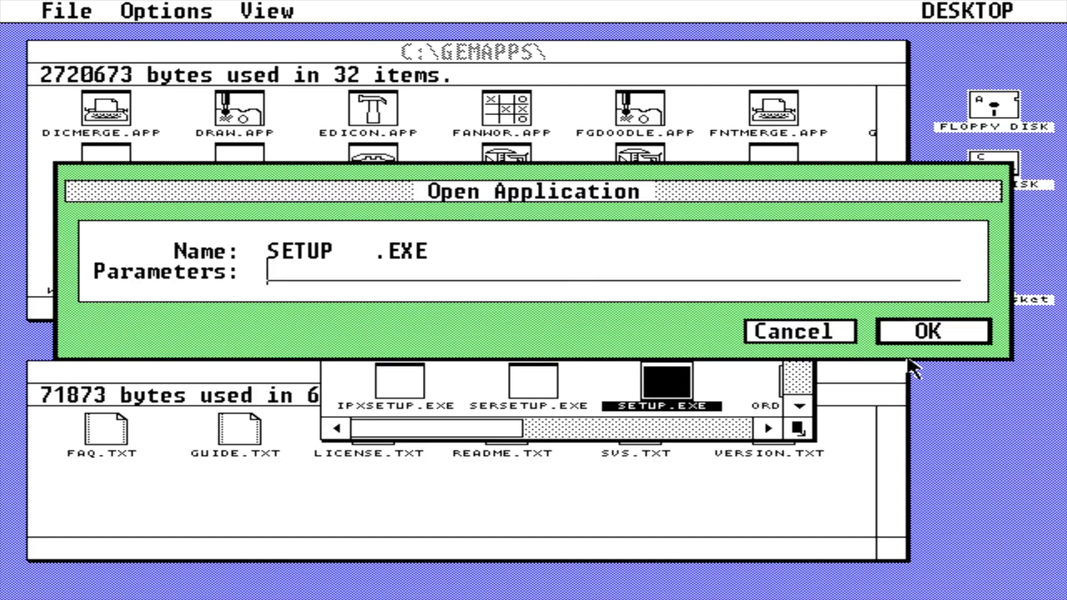
pyautogui.click(912, 336)
# Look through the DOOM Setup main options, and quit to DOS with the settings saved.
pyautogui.press('Down')
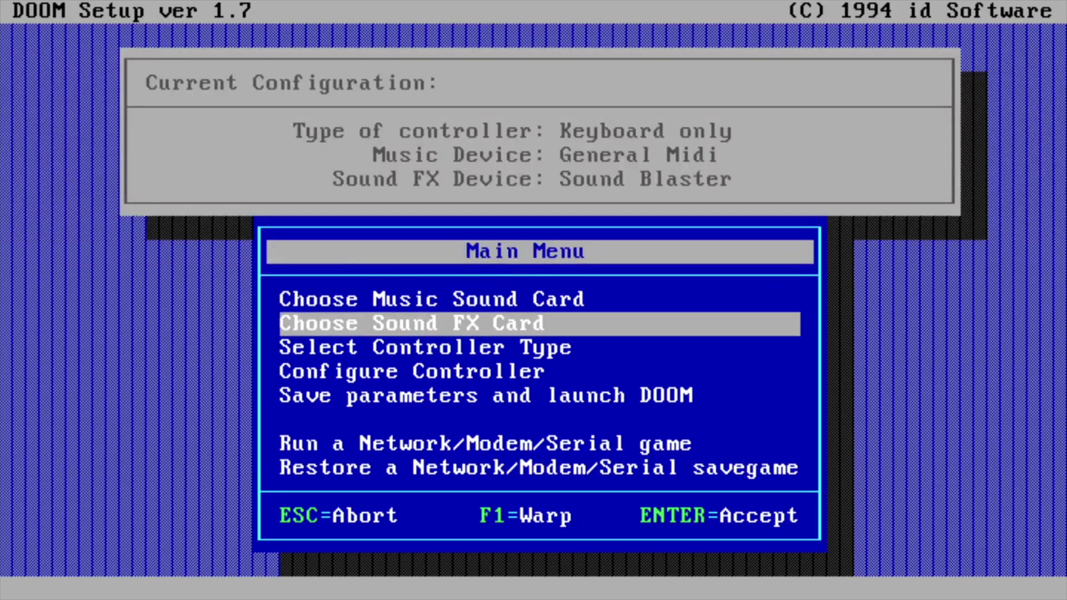
pyautogui.press('Up')
pyautogui.press('Down')
pyautogui.press('Down')
pyautogui.press('Down')
pyautogui.press('Down')
pyautogui.press('Down')
pyautogui.press('Down')
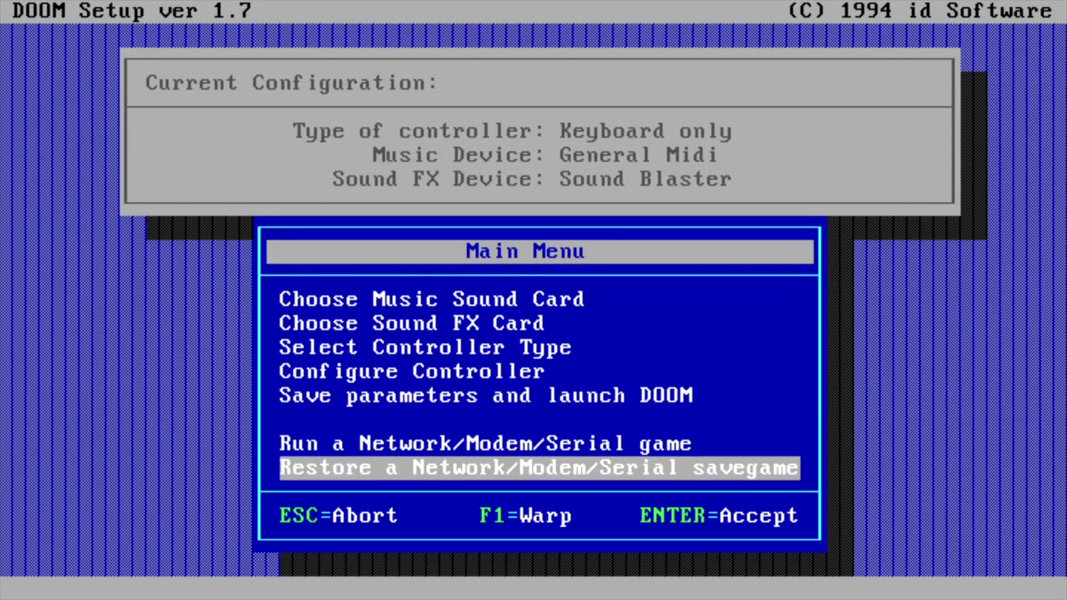
pyautogui.press('Escape')
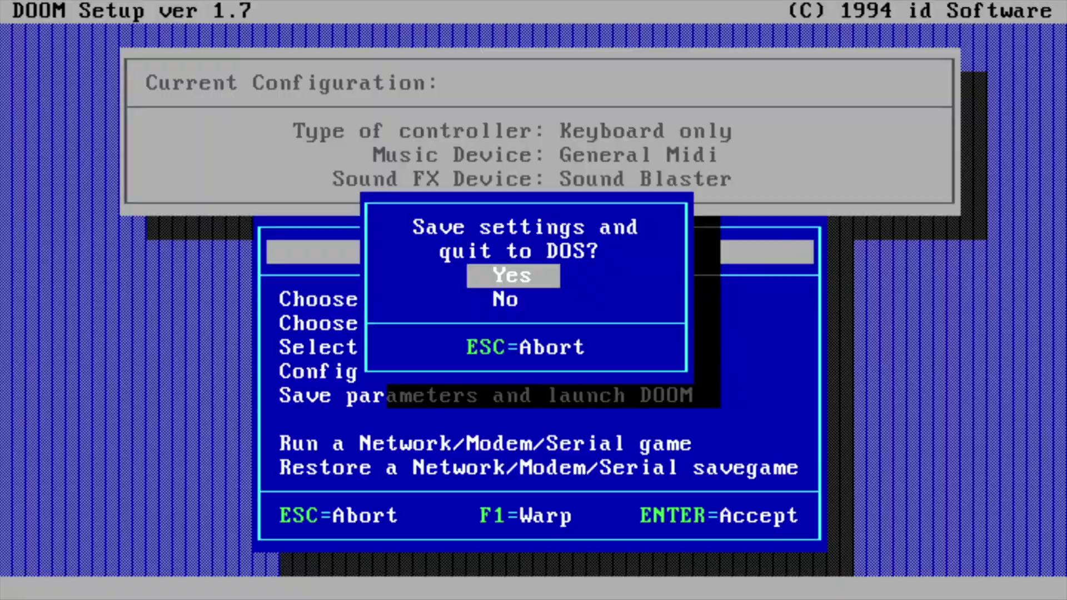
pyautogui.press('Return')
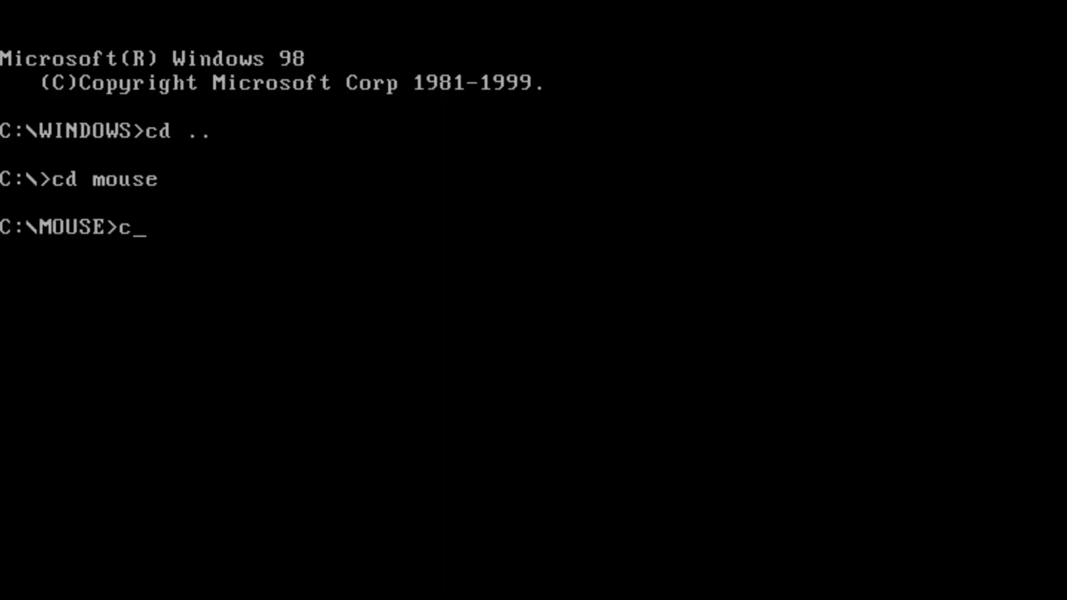
# Load the mouse driver with ctmouse in C:\MOUSE, and start OpenGEM from the C:\ root with gem.
pyautogui.write('ctmouse')
pyautogui.press('Return')
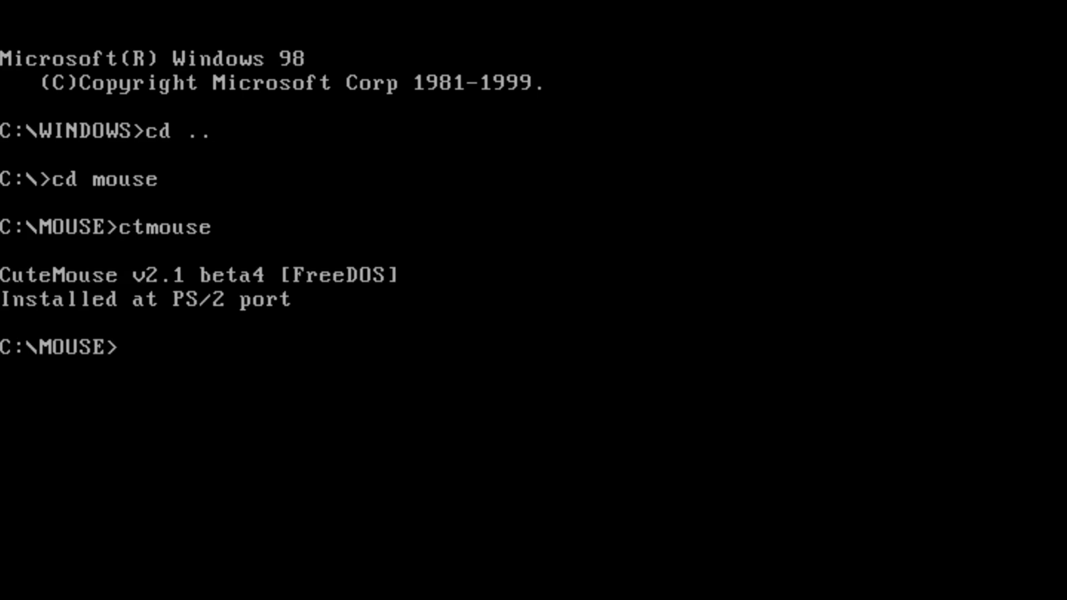
pyautogui.write('ecd ..')
pyautogui.press('Return')
pyautogui.write('gem')
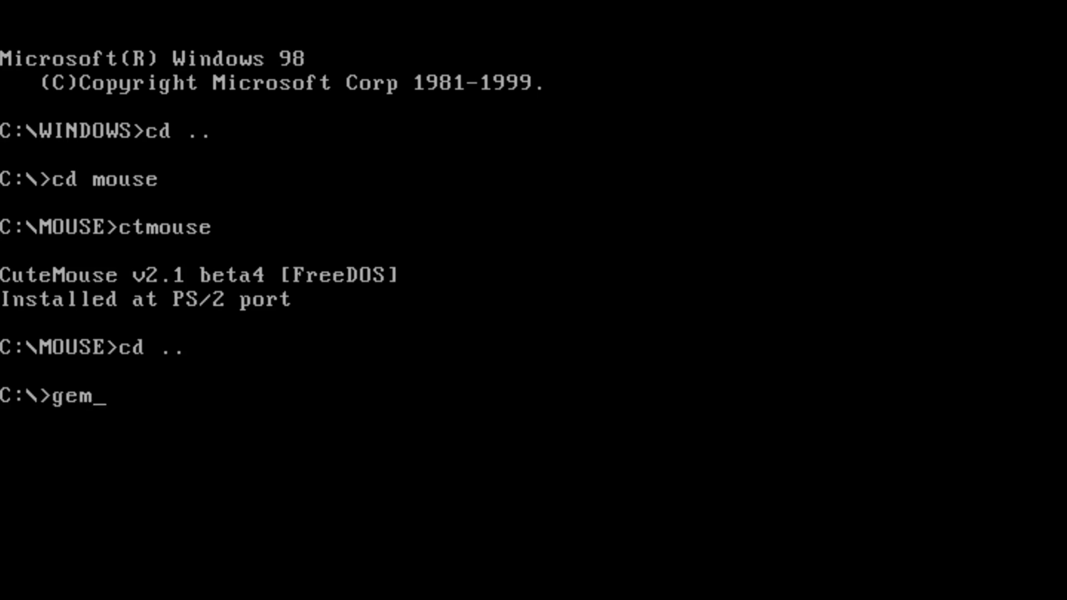
pyautogui.press('Return')
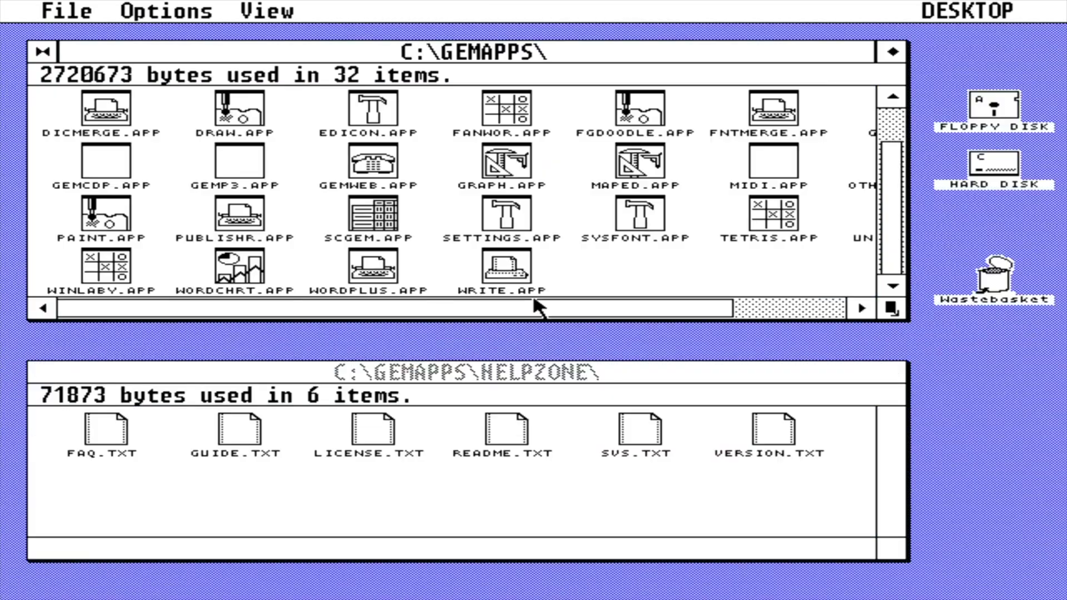
pyautogui.moveTo(166, 11)
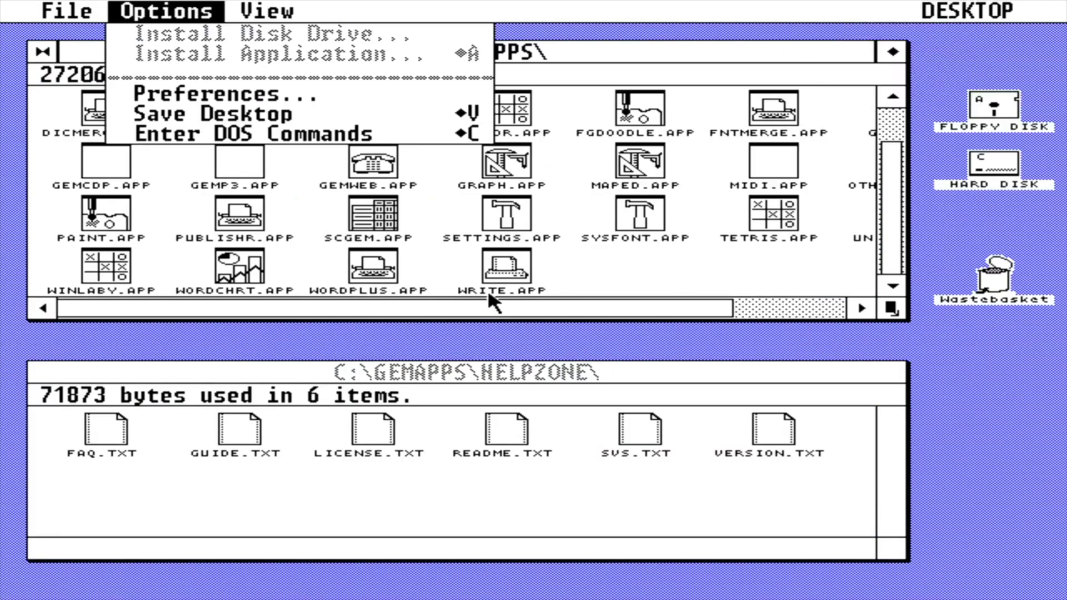
pyautogui.click(609, 264)
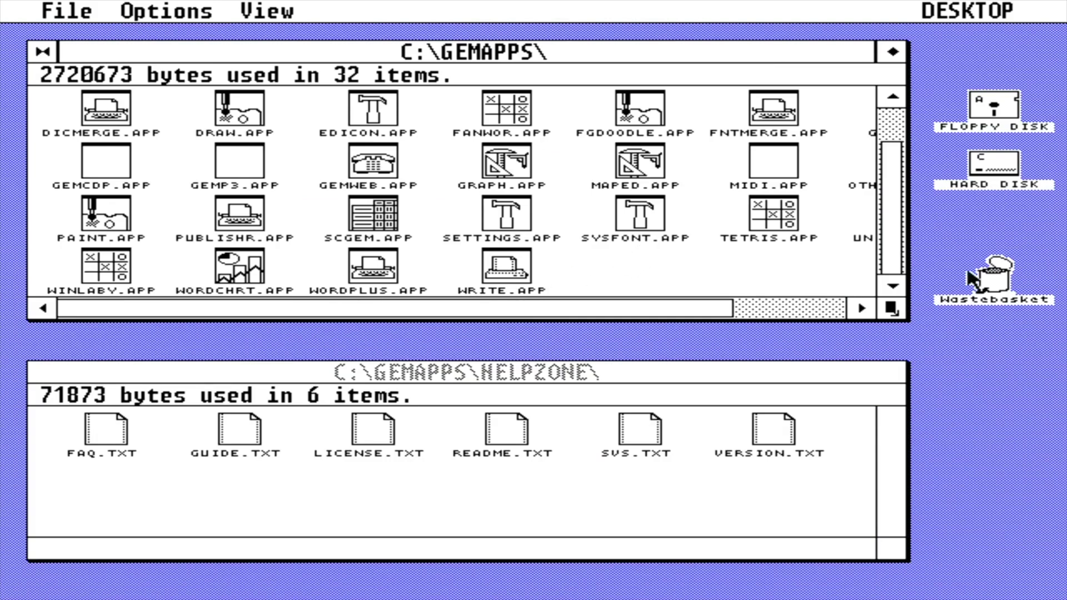
# Try out TETRIS.APP from C:\GEMAPPS with its Color and Key buffer options turned off, and quit the game.
pyautogui.doubleClick(778, 223)
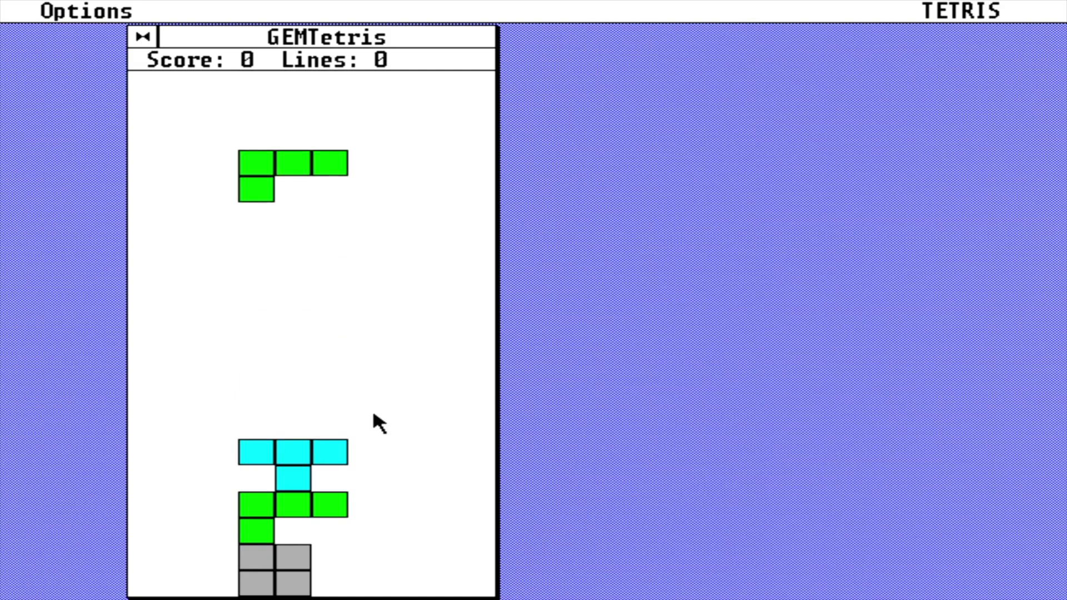
pyautogui.moveTo(80, 9)
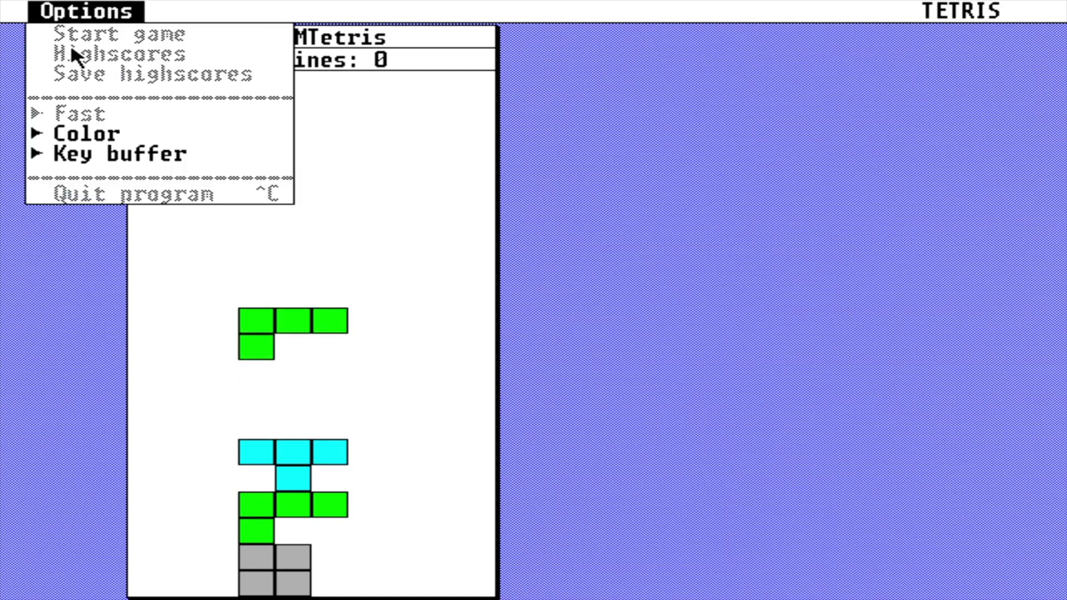
pyautogui.click(60, 162)
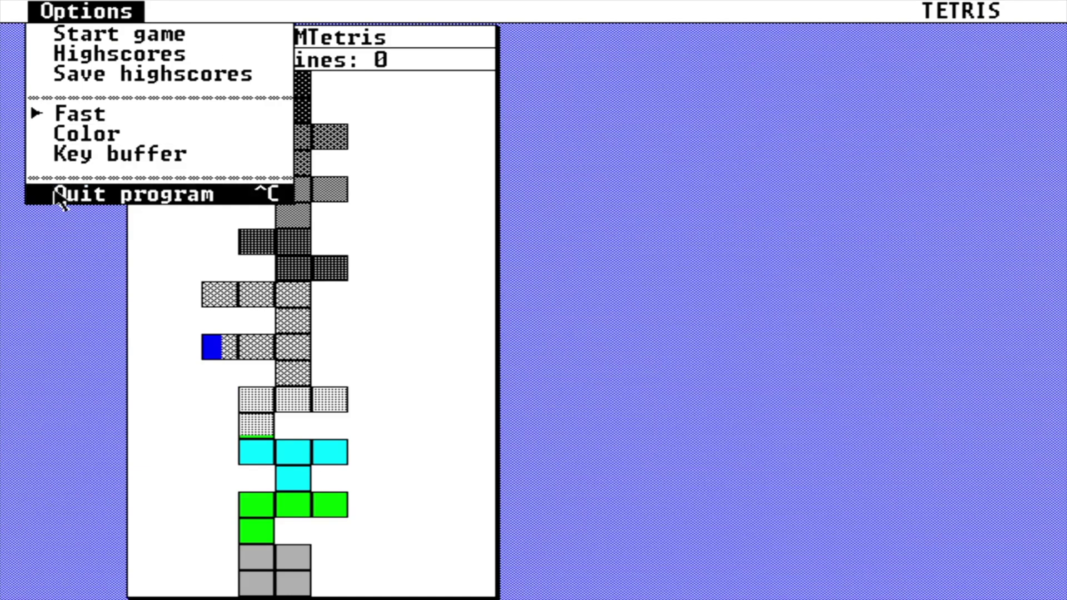
pyautogui.click(58, 192)
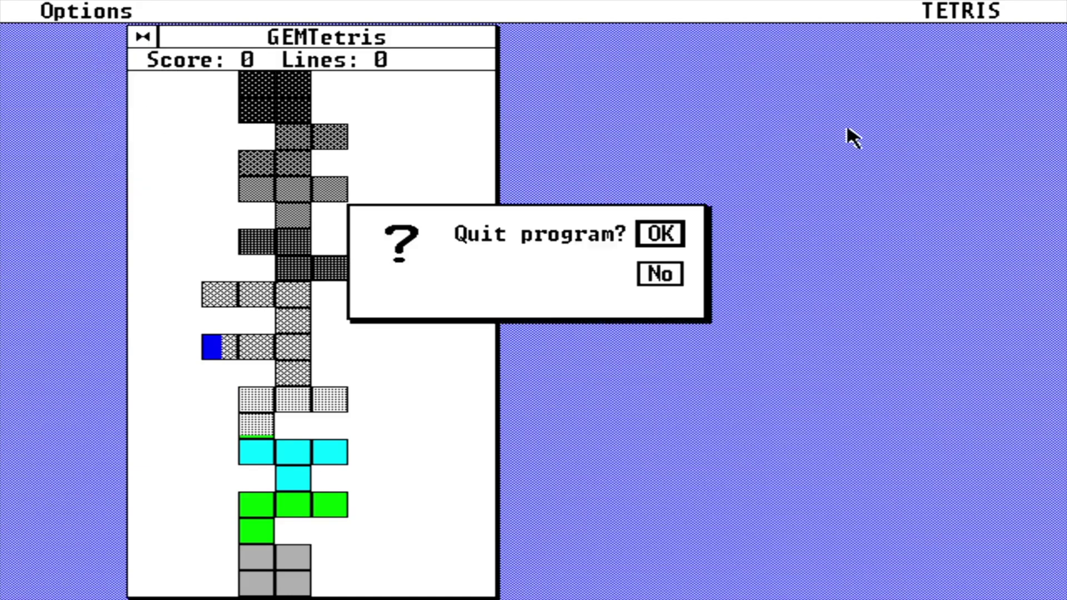
pyautogui.click(661, 233)
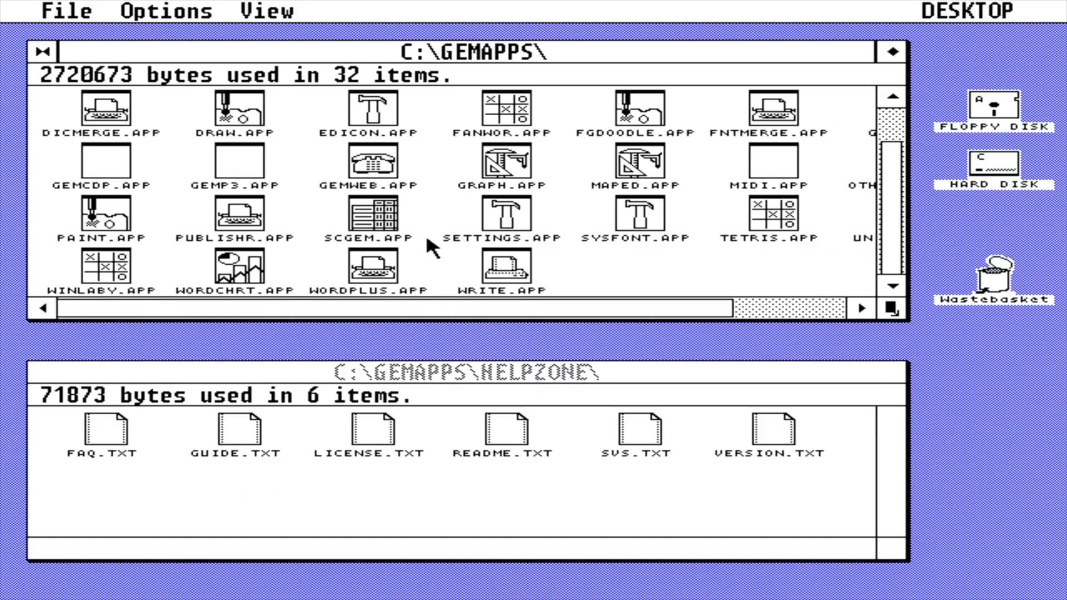
# Start WORDPLUS.APP and create the new document C:\UNTITLED.DOC.
pyautogui.doubleClick(375, 266)
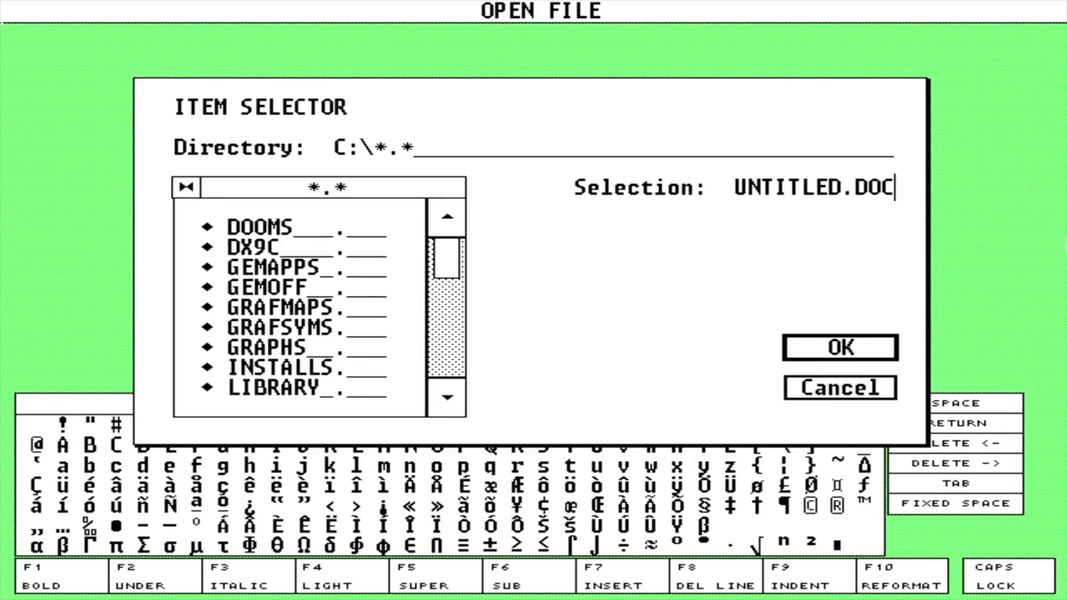
pyautogui.click(810, 353)
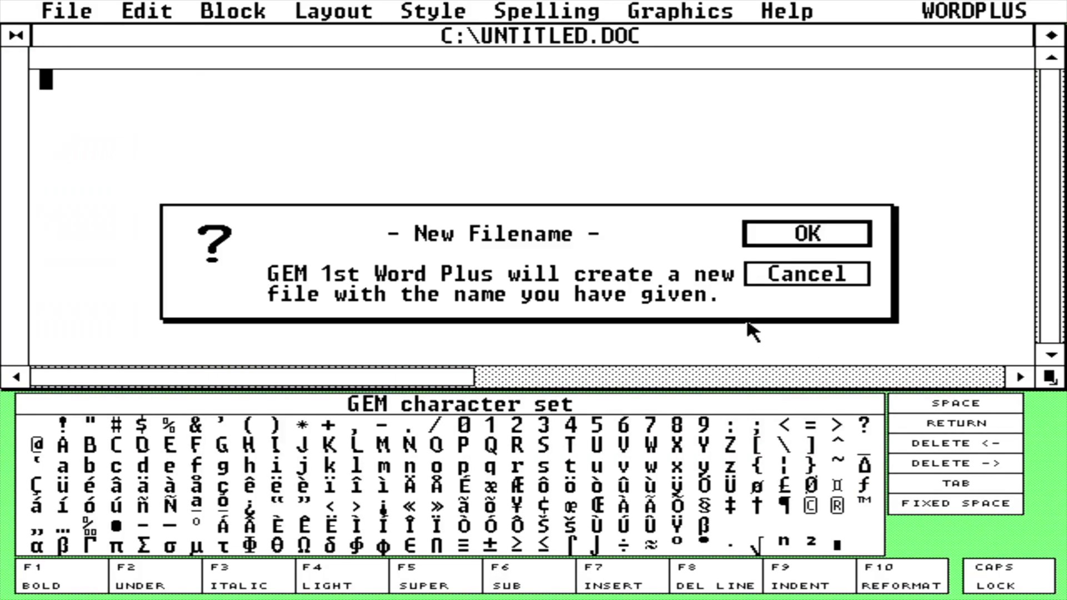
pyautogui.click(806, 236)
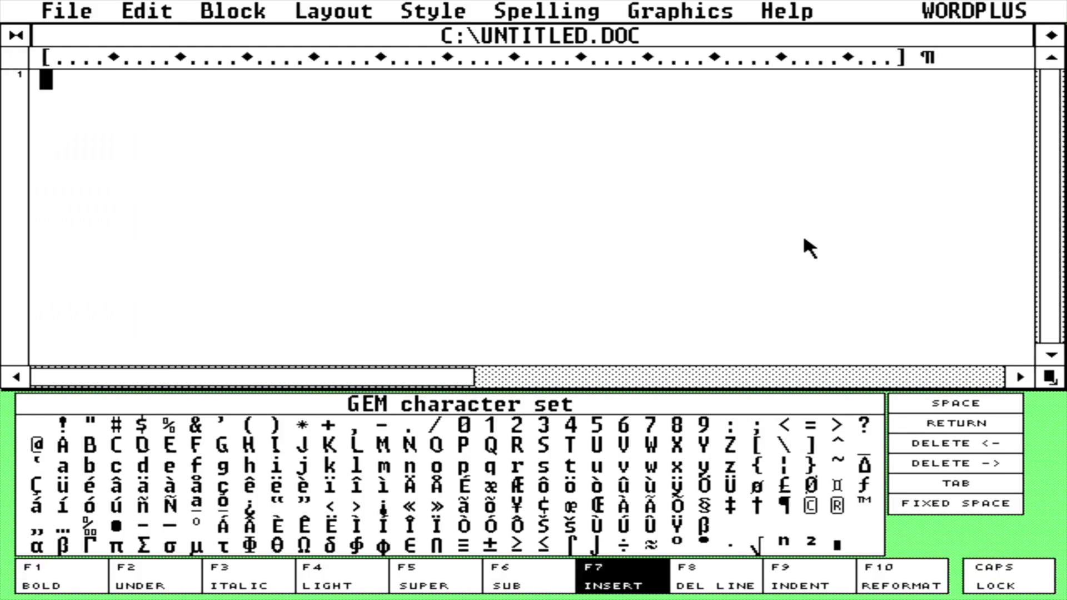
# Write "hello people test test", "test!" and "well it works!" on separate lines with blank lines between them.
pyautogui.write('hello ')
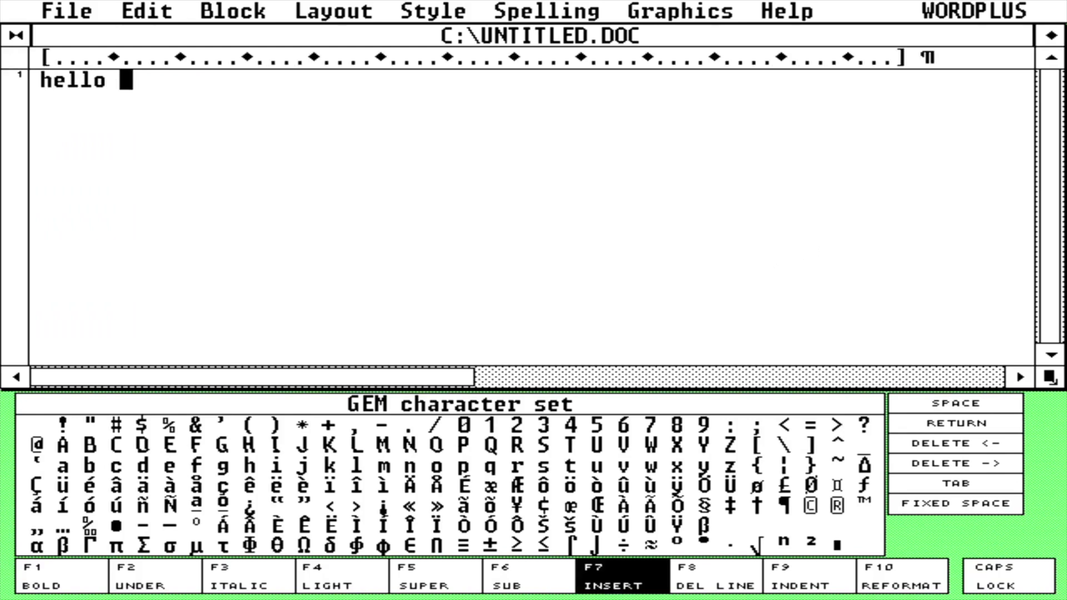
pyautogui.write('people ')
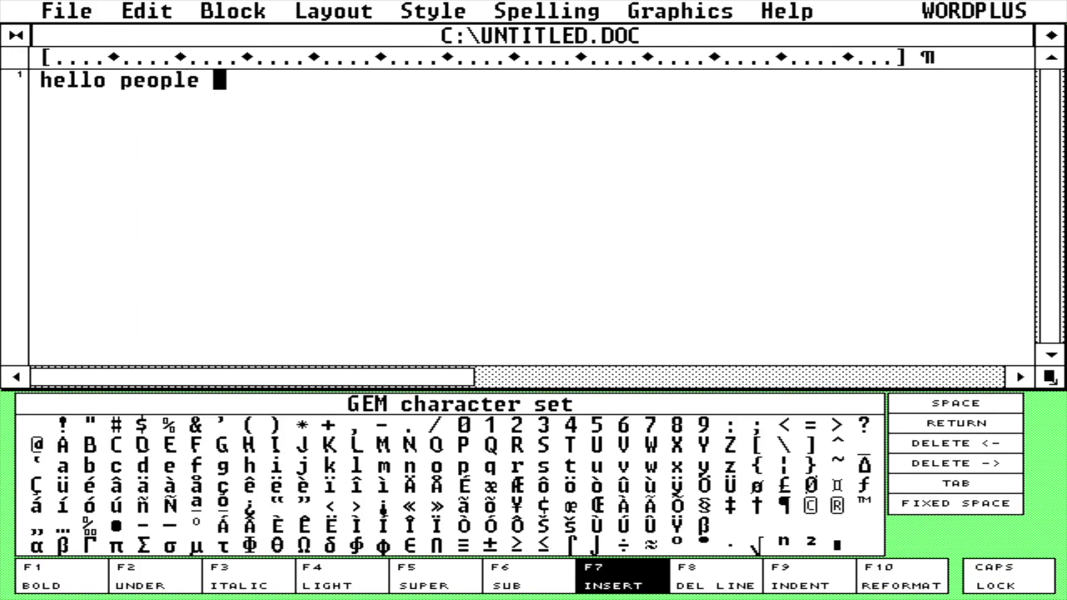
pyautogui.write('test test')
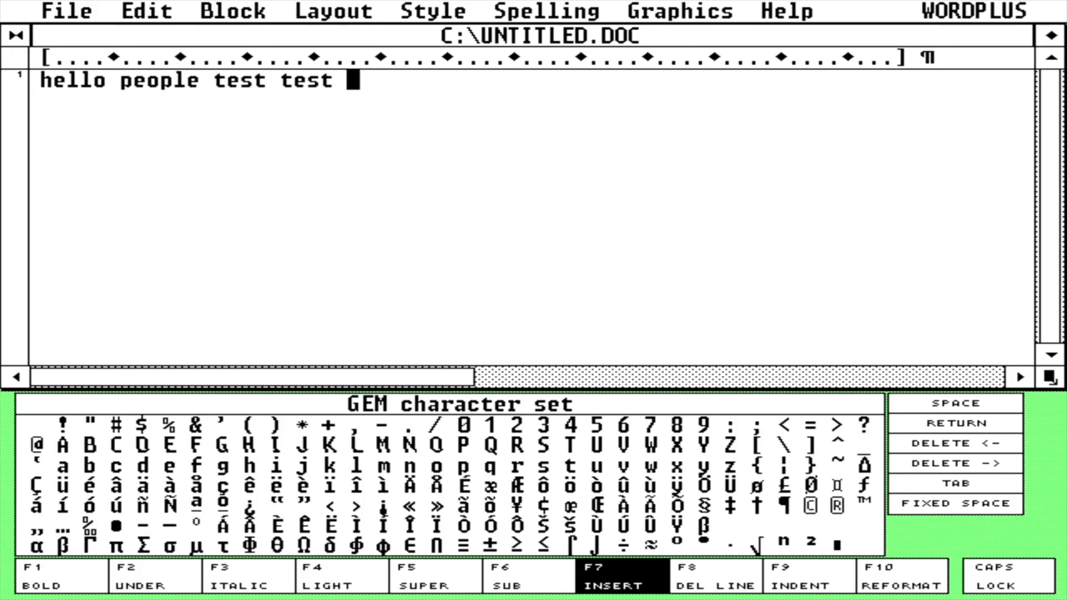
pyautogui.press('Return')
pyautogui.press('Return')
pyautogui.write('test!')
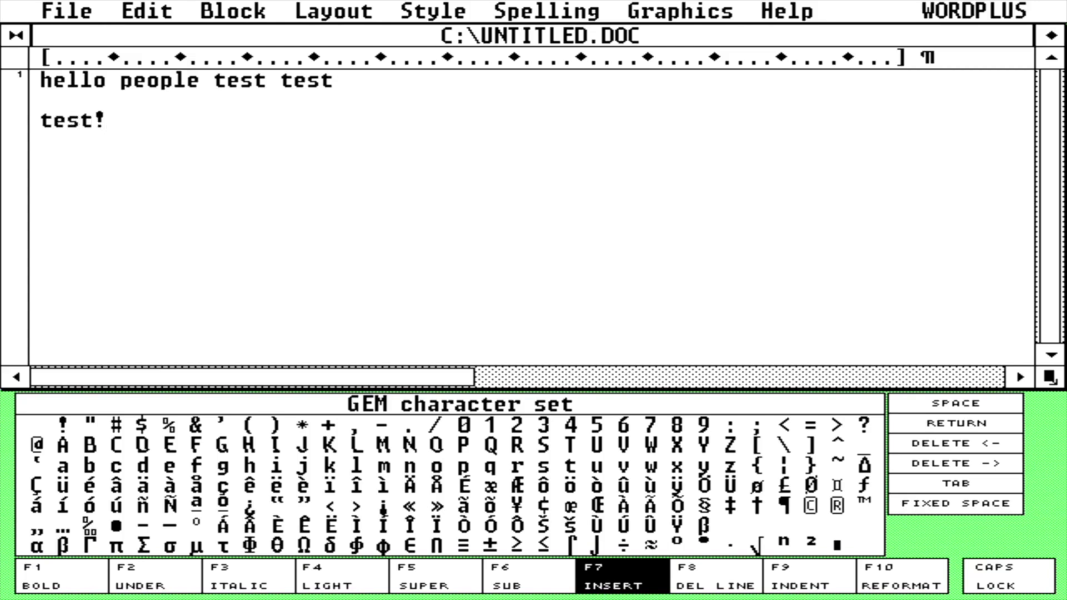
pyautogui.press('Return')
pyautogui.press('Return')
pyautogui.write('well it works!')
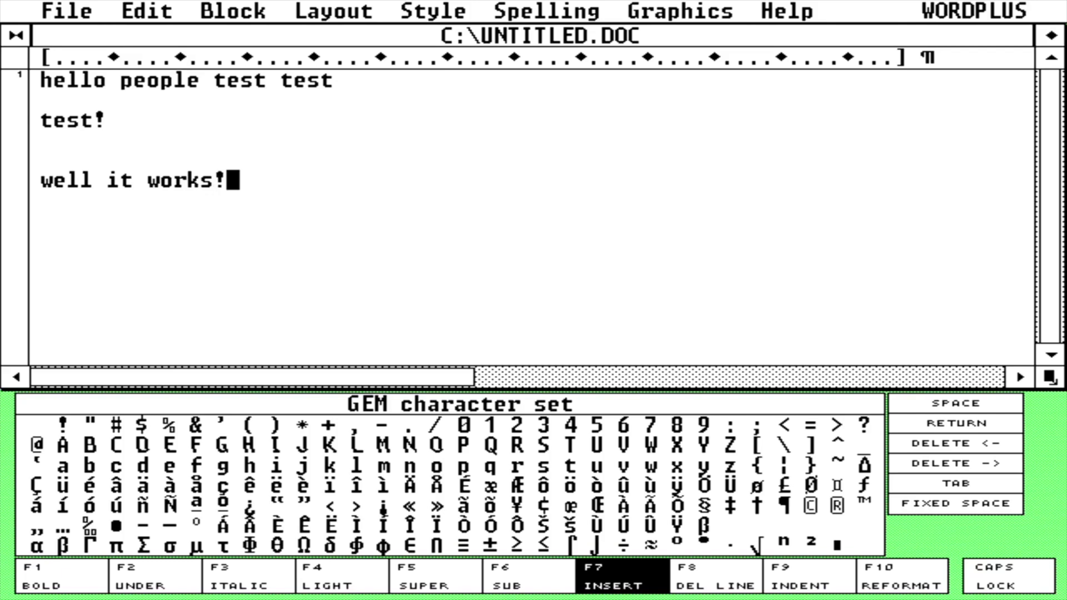
# Quit GEM 1st Word Plus, abandoning all unsaved edits.
pyautogui.moveTo(75, 10)
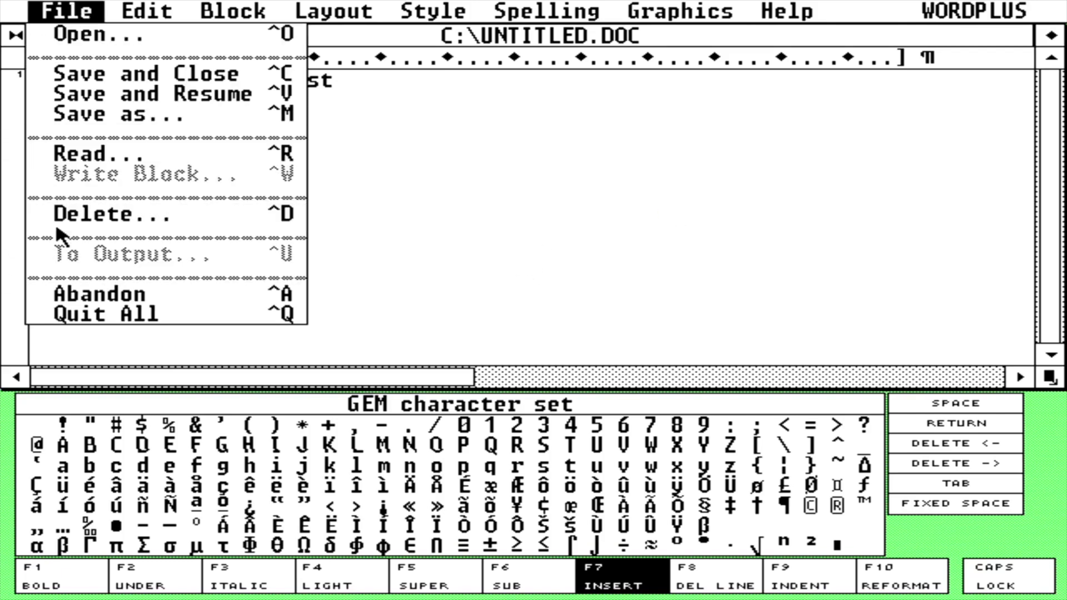
pyautogui.click(102, 320)
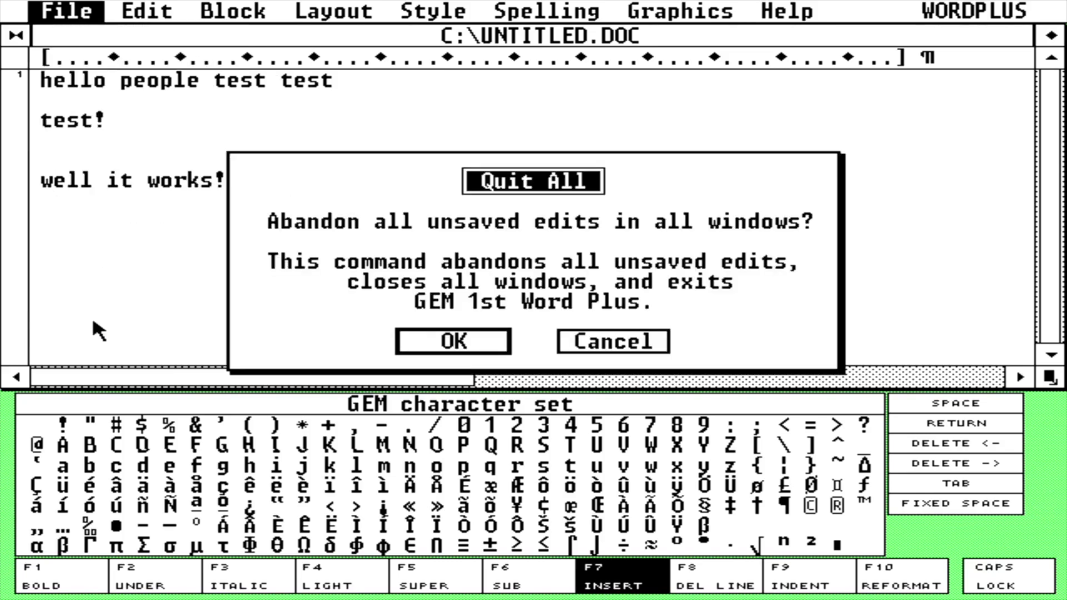
pyautogui.click(448, 351)
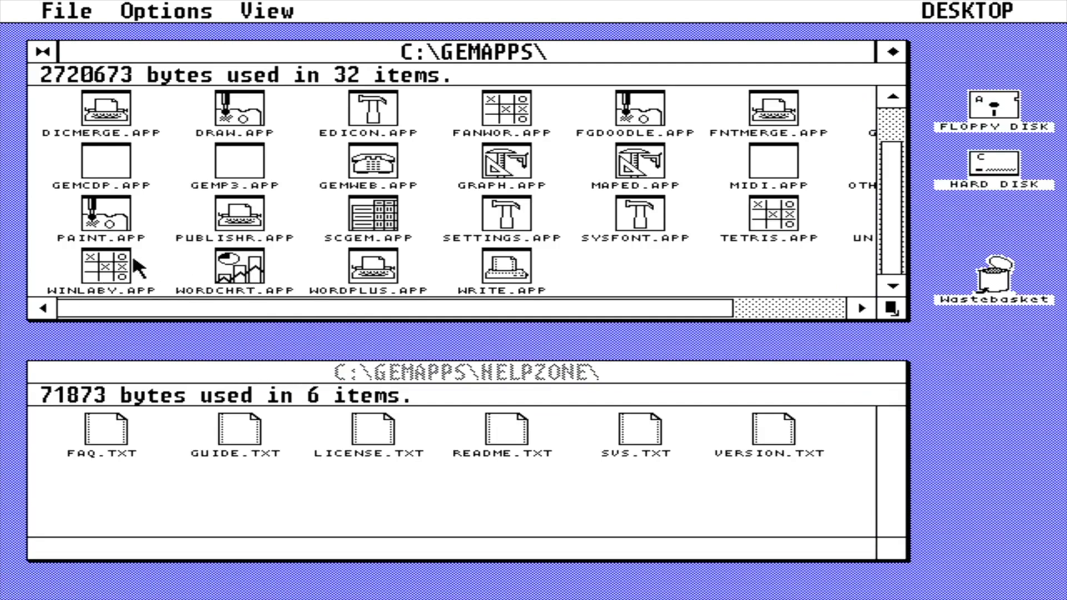
# Start PAINT.APP and draw a large rounded rectangle with a magenta outline and solid black fill on the canvas.
pyautogui.click(97, 285)
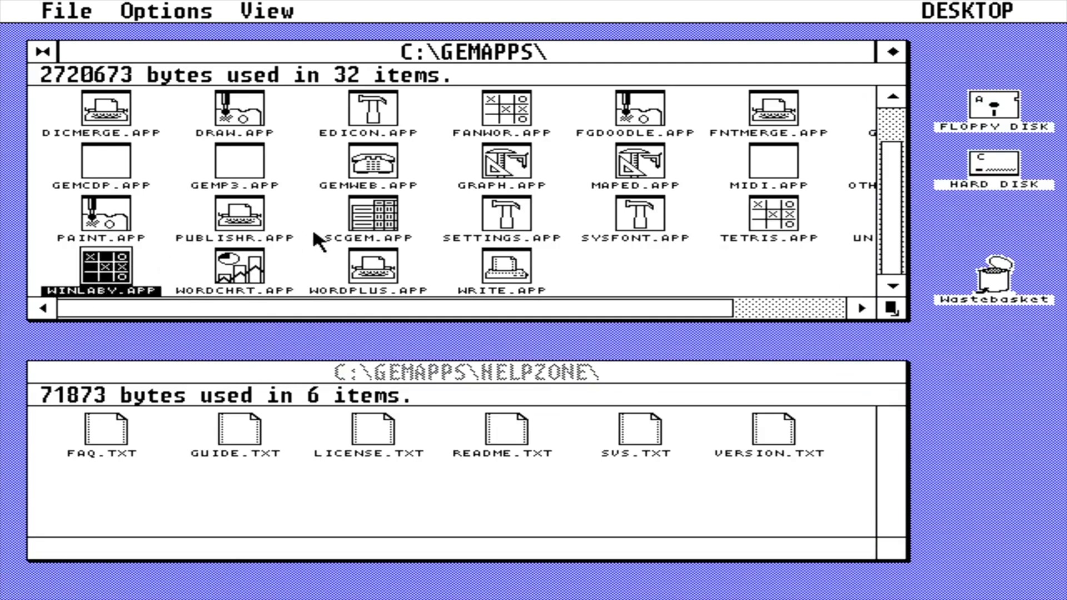
pyautogui.doubleClick(119, 206)
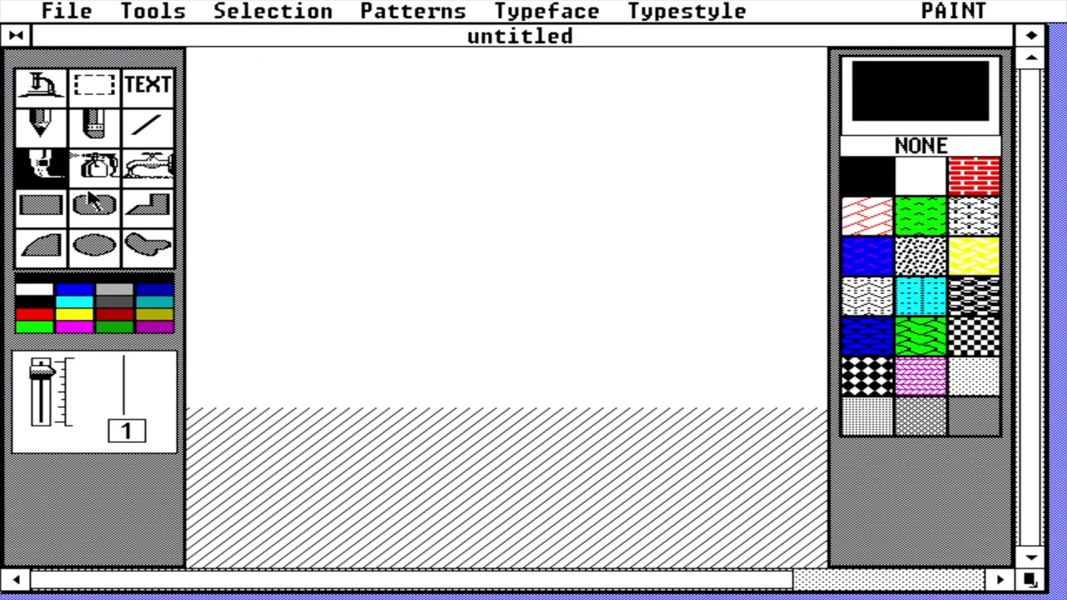
pyautogui.click(101, 204)
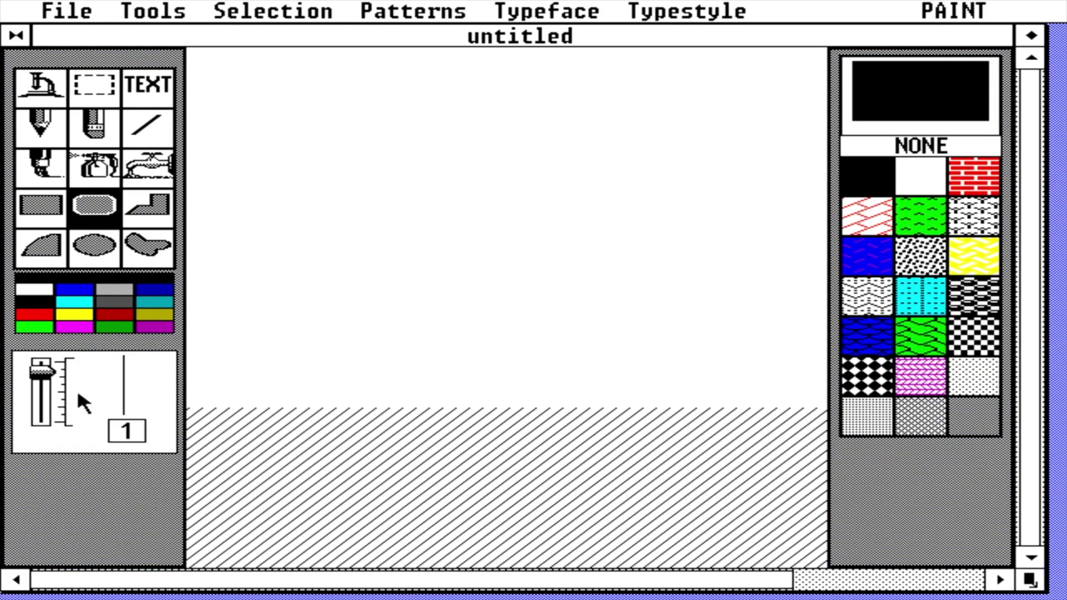
pyautogui.click(72, 327)
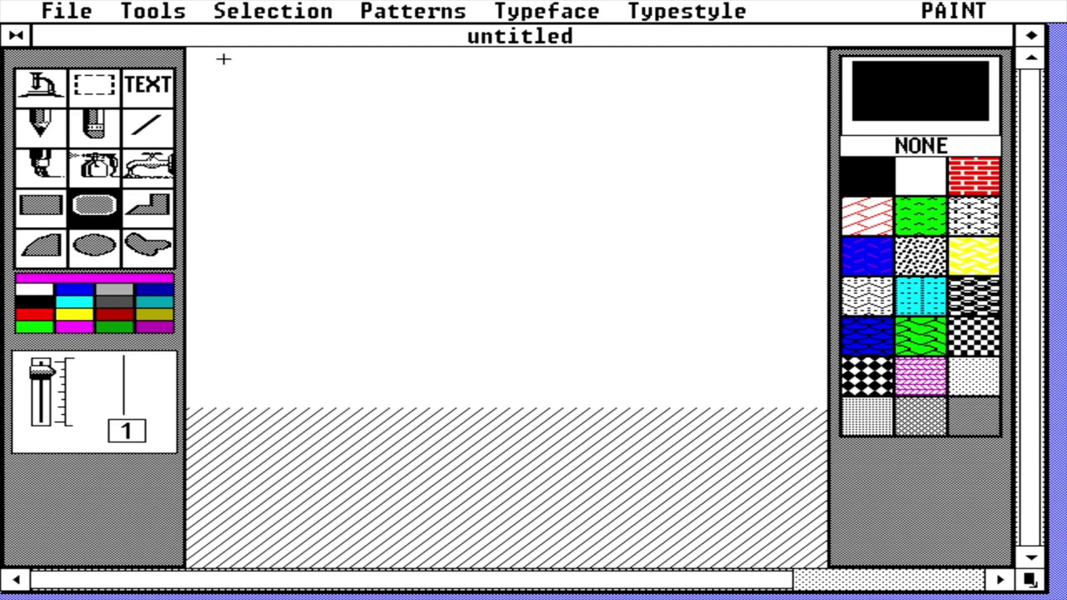
pyautogui.moveTo(263, 85); pyautogui.dragTo(600, 287)
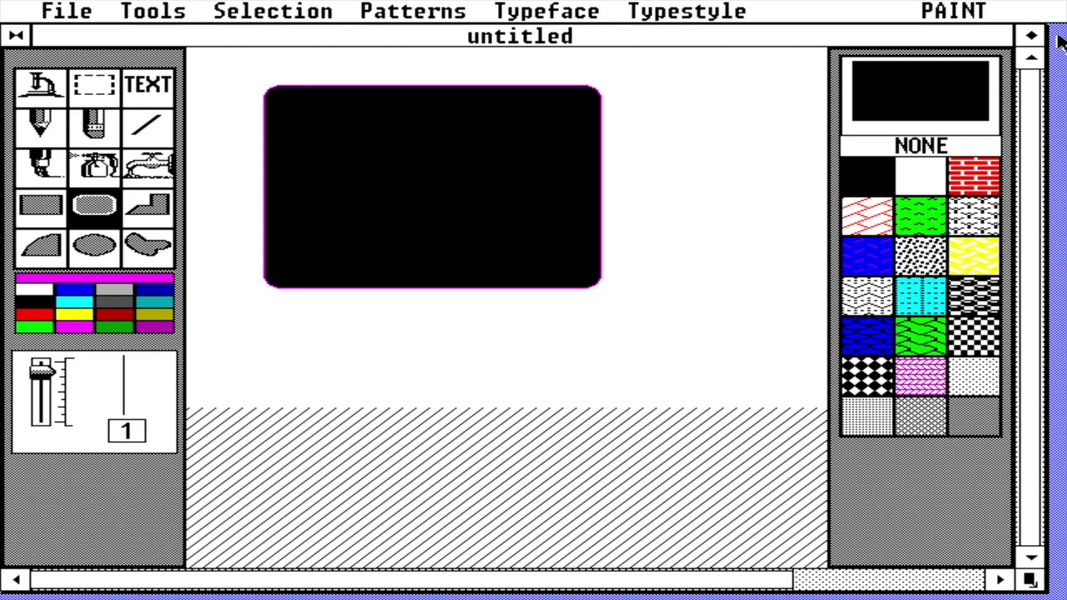
# Draw a rounded rectangle filled with the red brick pattern below the black one, and quit Paint, abandoning the image.
pyautogui.click(974, 181)
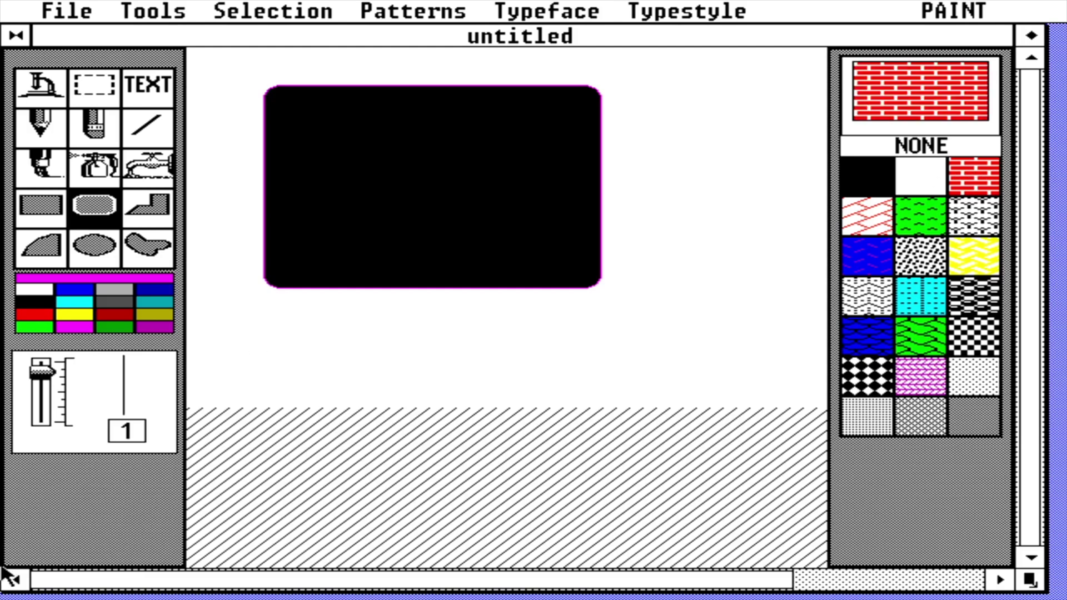
pyautogui.moveTo(482, 356); pyautogui.dragTo(778, 199)
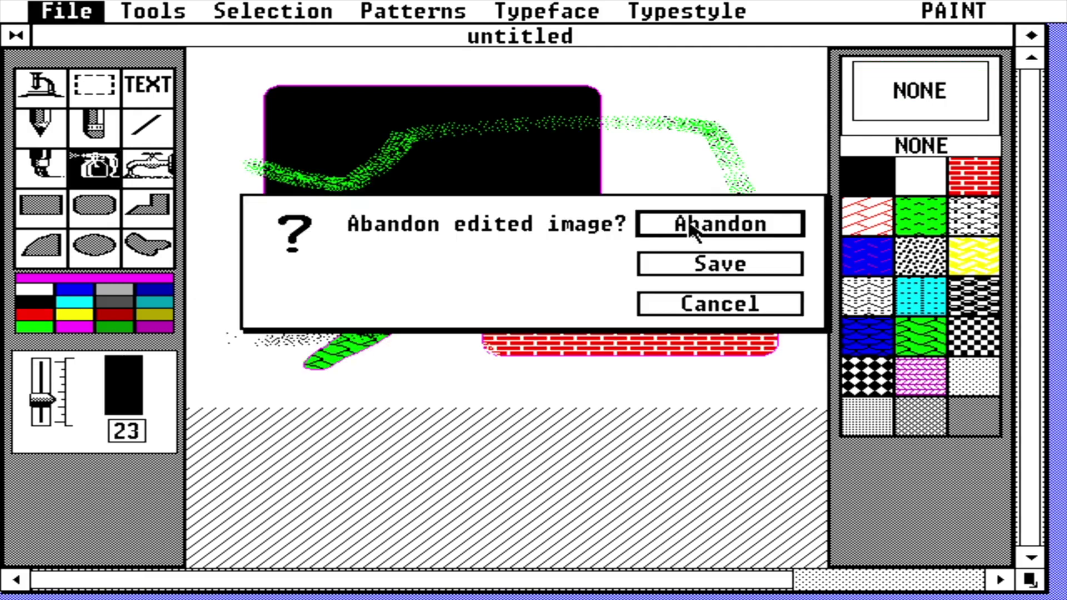
pyautogui.click(690, 223)
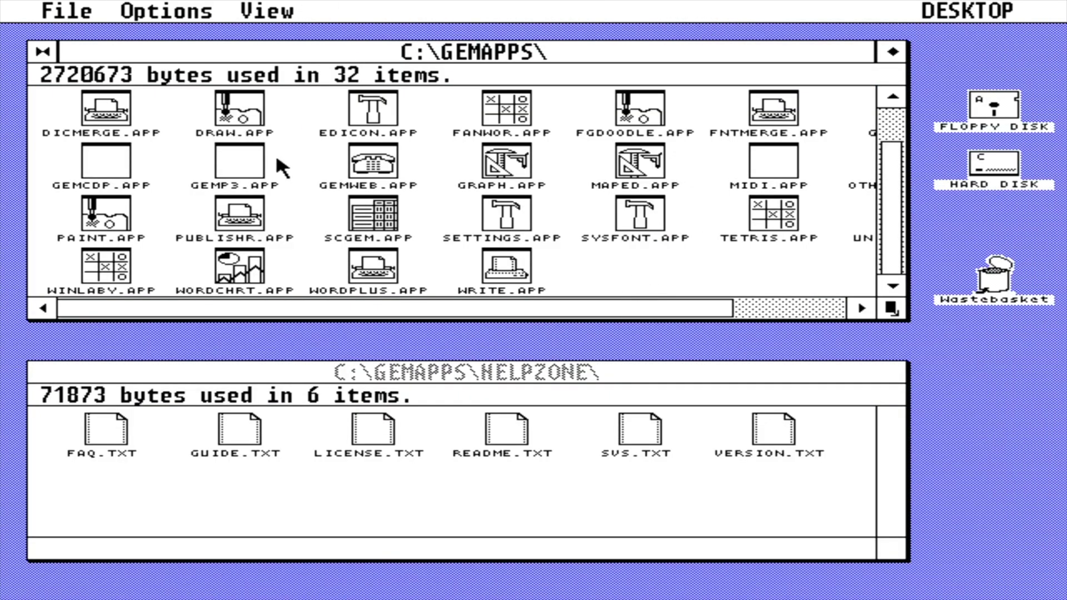
# Open the hard disk's C:\ window and move it over the upper part of the C:\GEMAPPS\ window.
pyautogui.doubleClick(1006, 180)
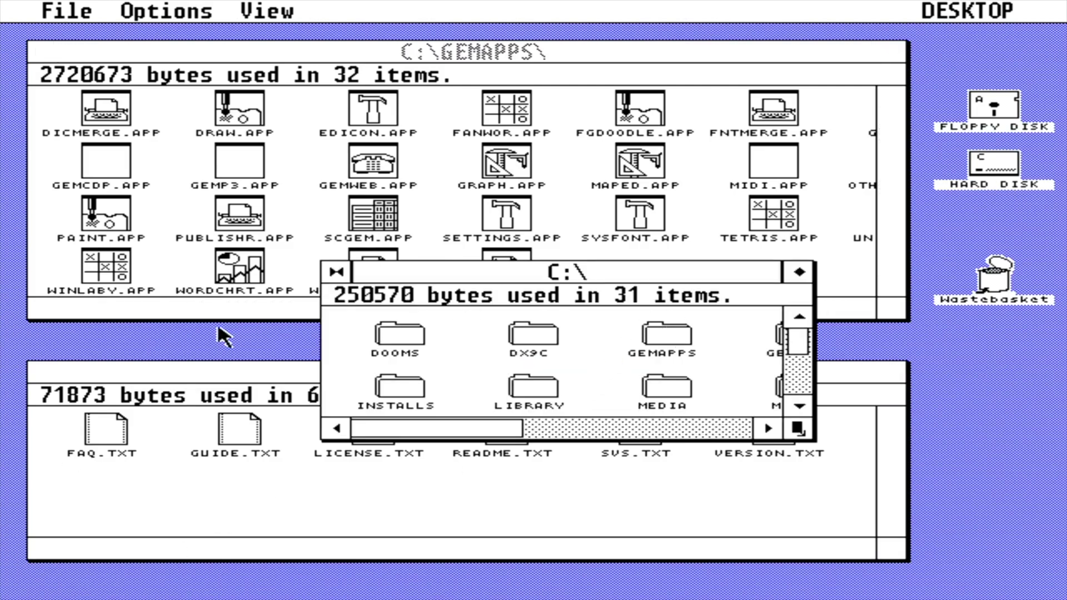
pyautogui.click(338, 274)
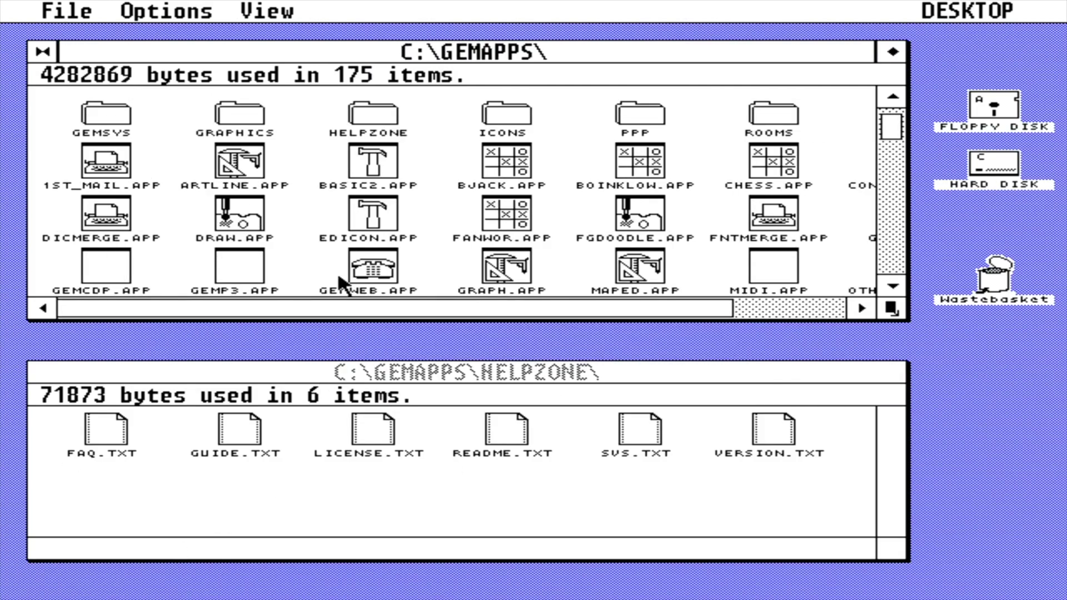
pyautogui.doubleClick(995, 181)
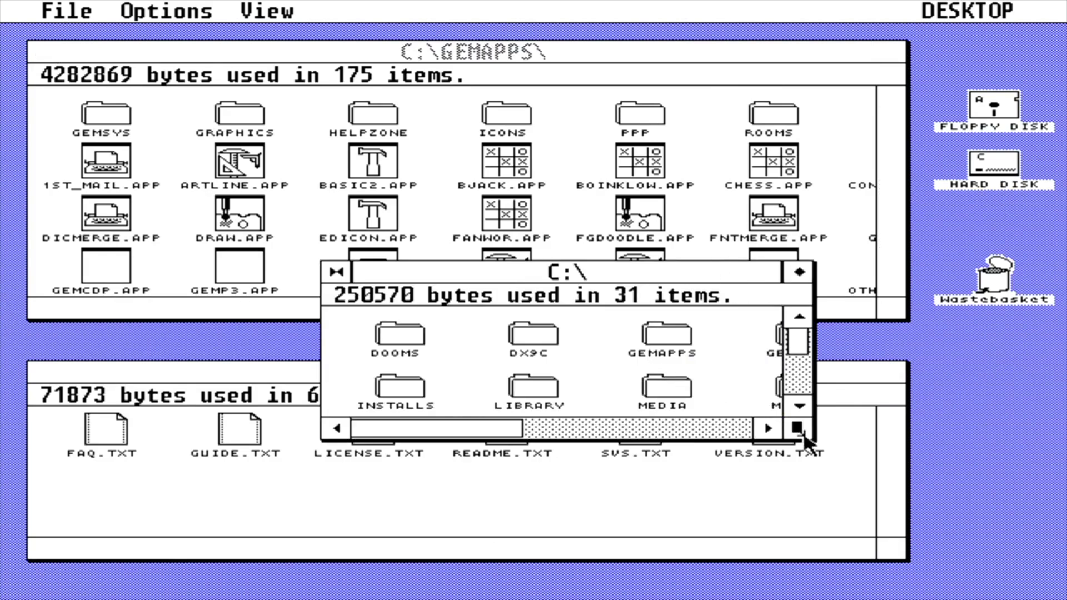
pyautogui.click(901, 531)
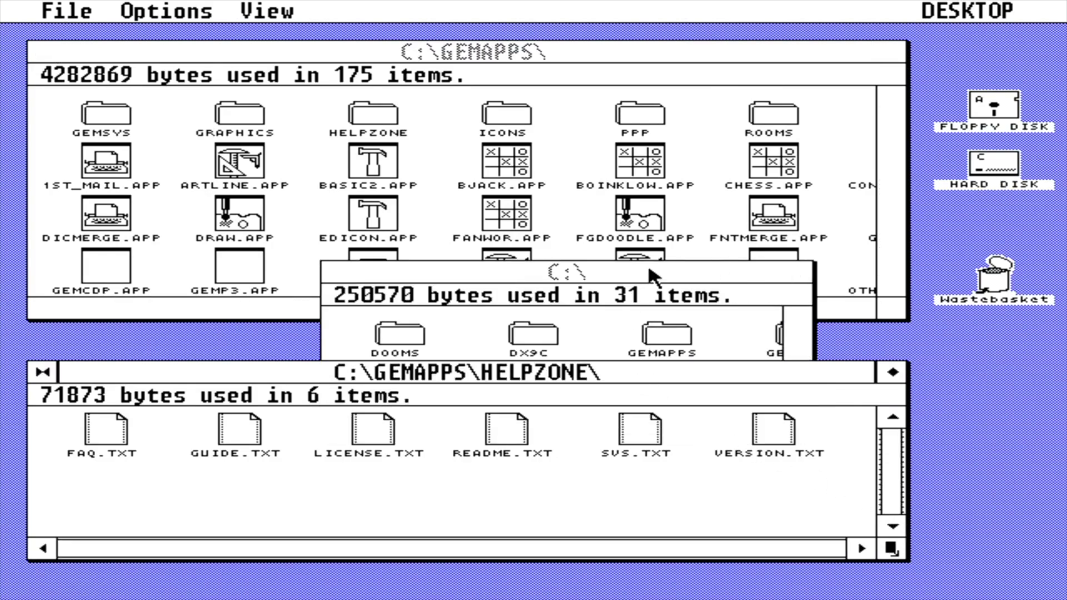
pyautogui.click(667, 272)
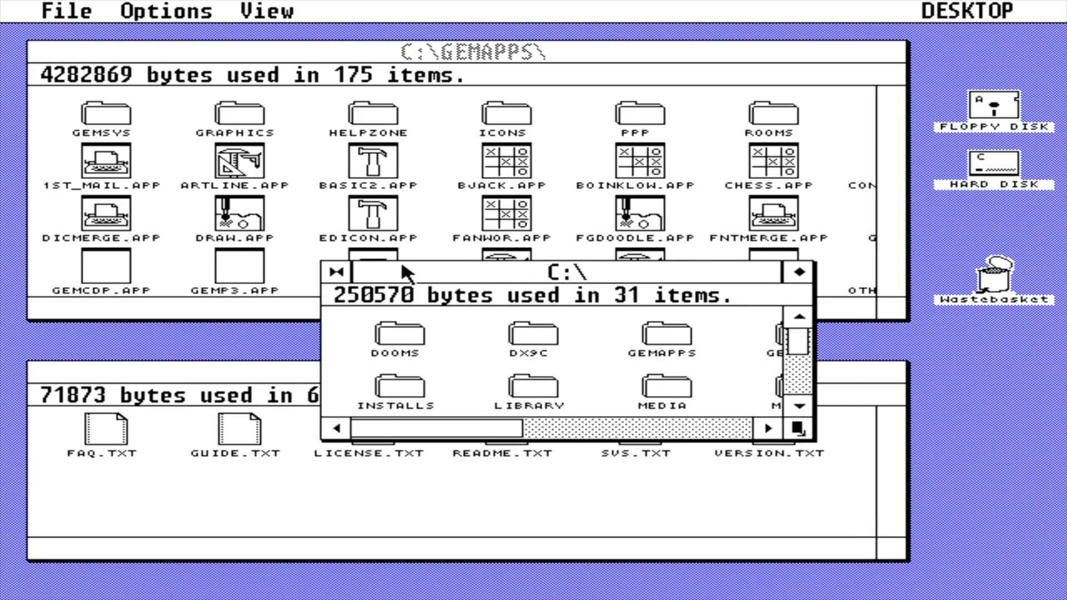
pyautogui.moveTo(538, 247); pyautogui.dragTo(135, 48)
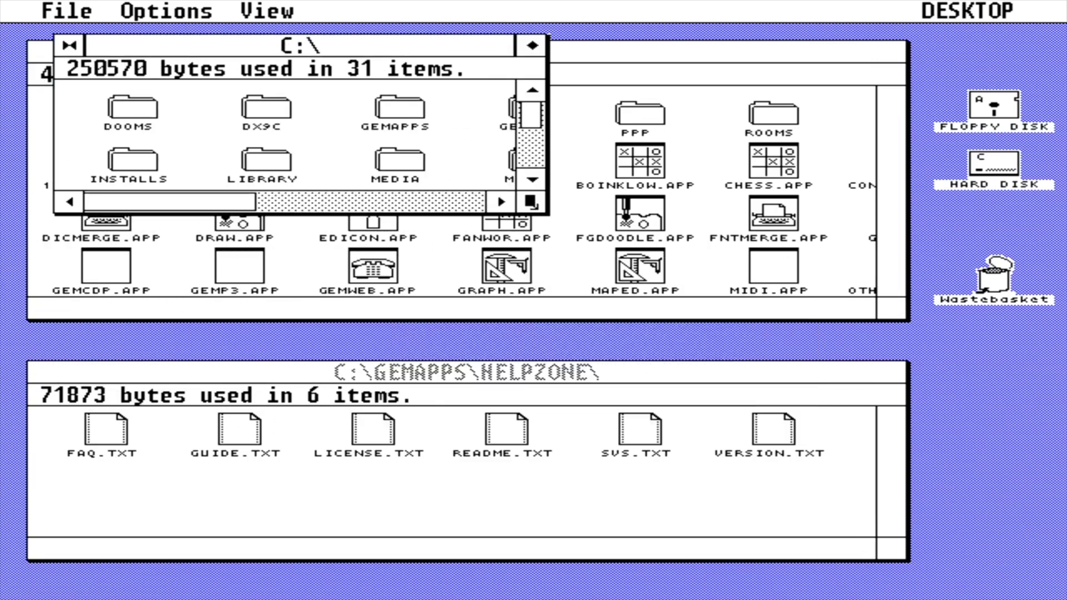
# Bring the C:\ window to the front and look through its folders and files.
pyautogui.click(550, 214)
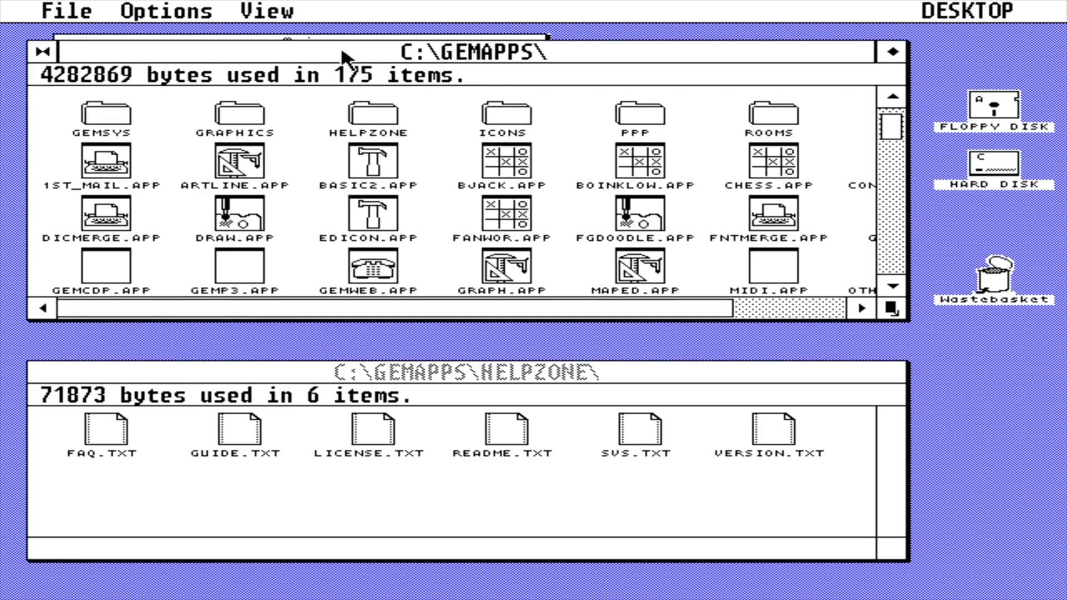
pyautogui.click(142, 37)
pyautogui.moveTo(967, 11)
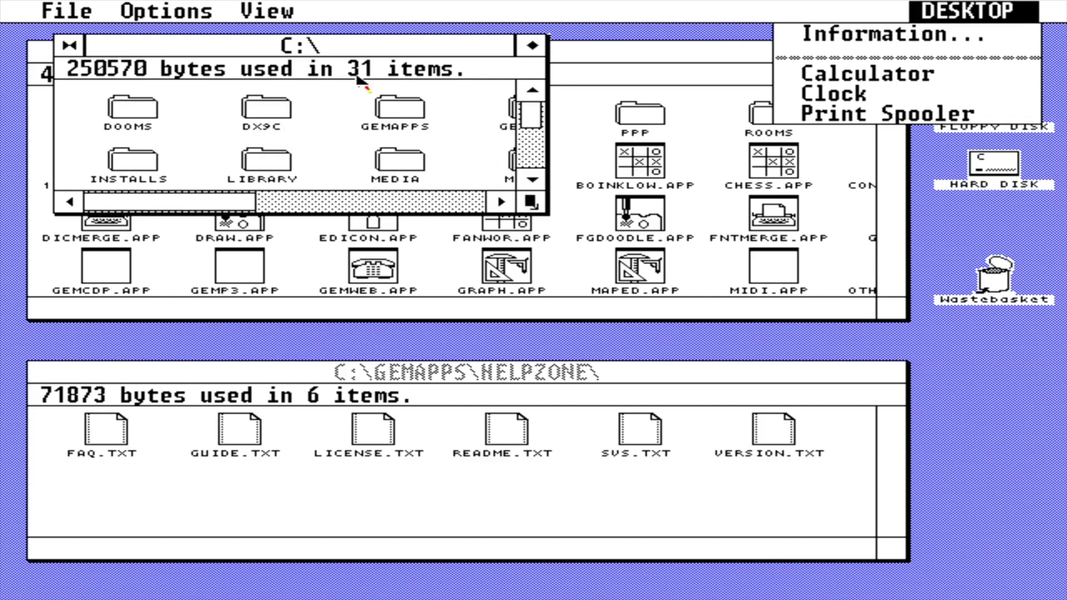
pyautogui.click(543, 214)
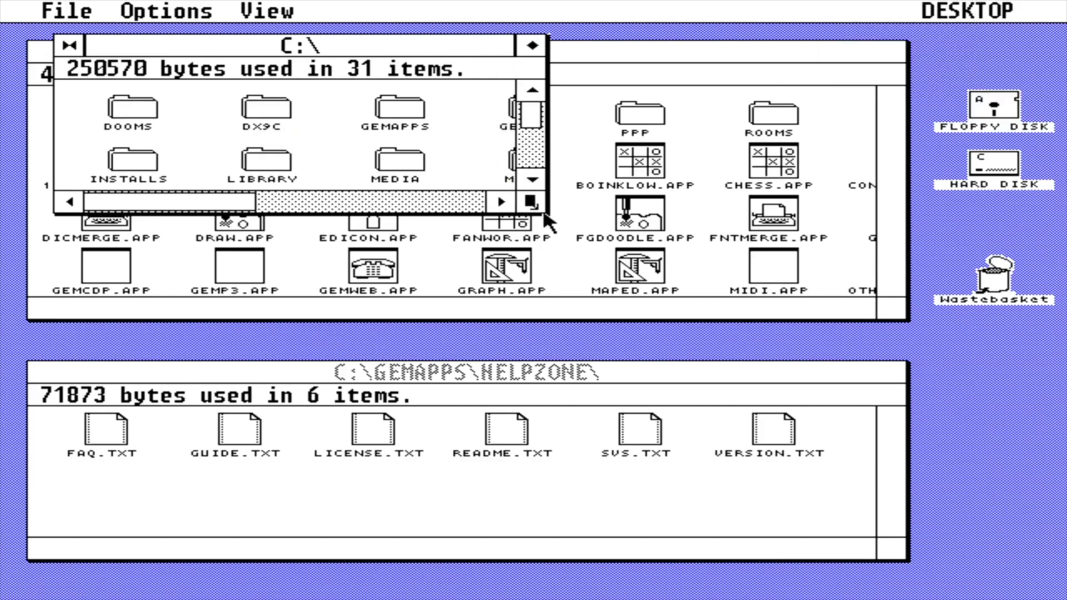
pyautogui.moveTo(538, 118); pyautogui.dragTo(519, 150)
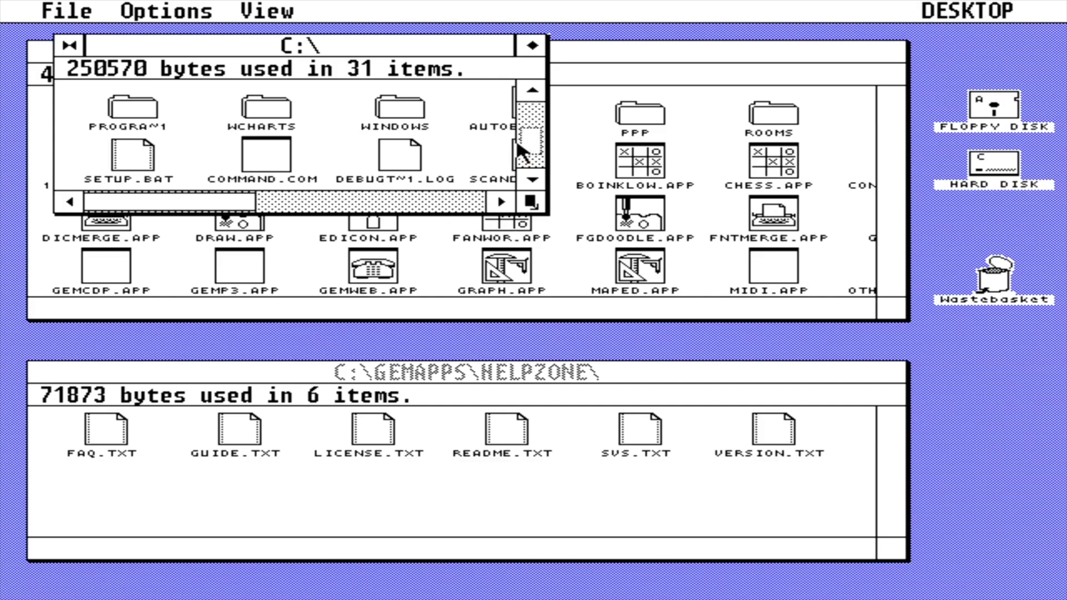
# Bring the C:\GEMAPPS\ window to the front and open the desktop's Information dialog.
pyautogui.click(703, 108)
pyautogui.moveTo(983, 17)
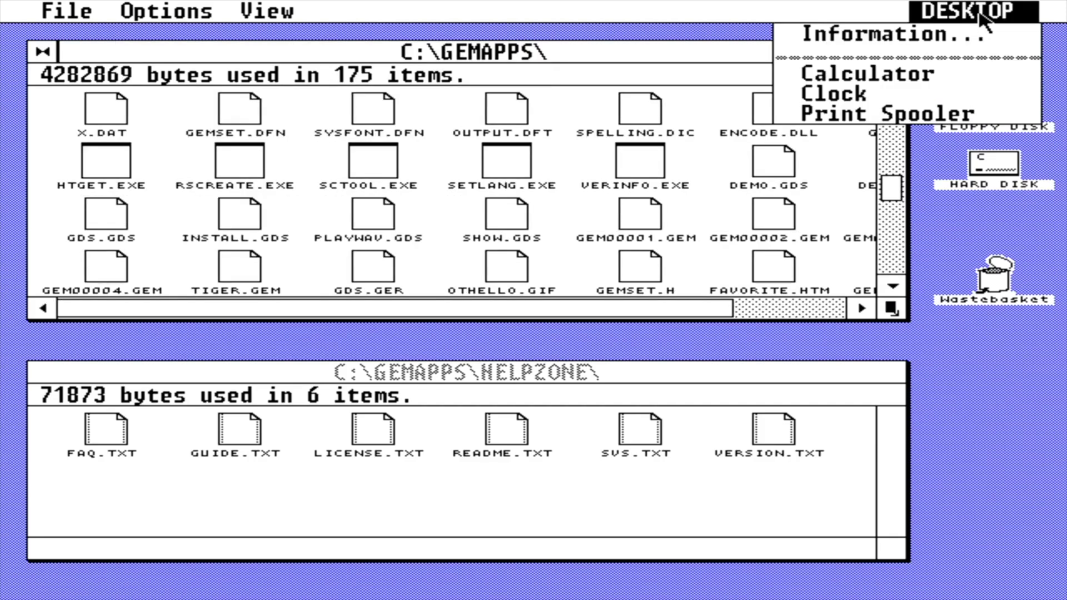
pyautogui.click(945, 39)
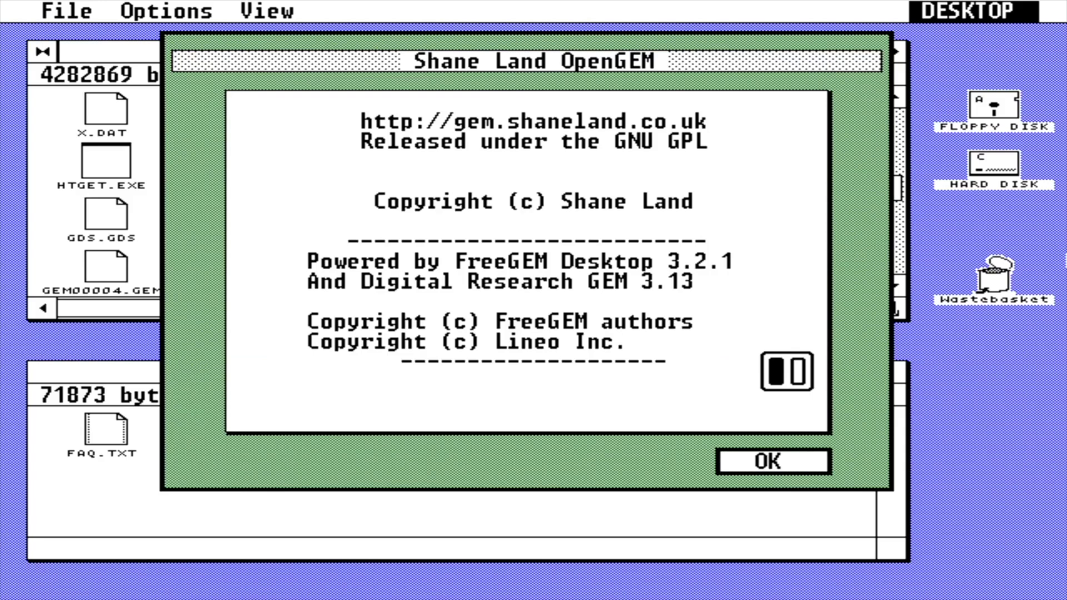